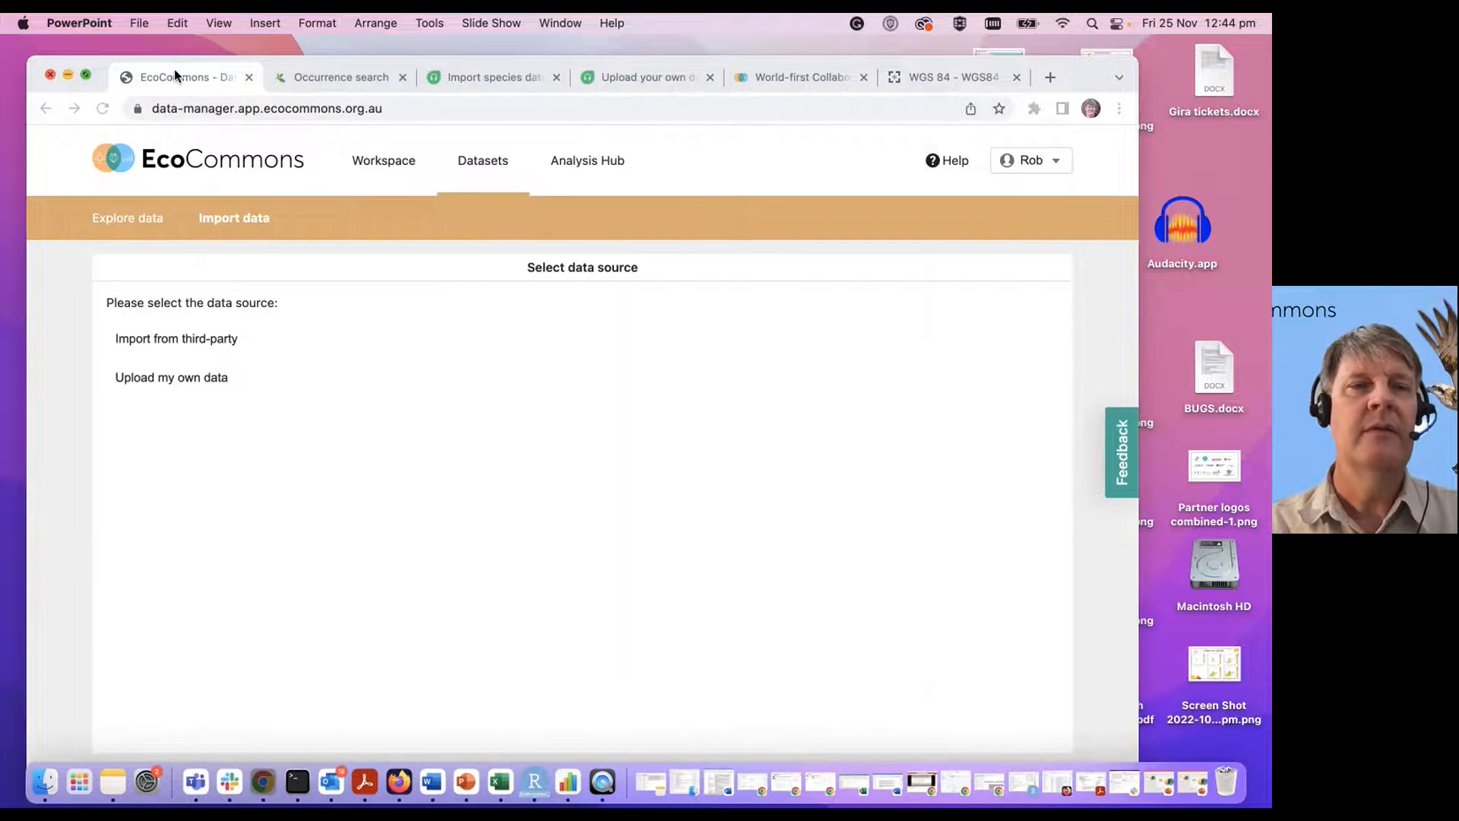
Bring up the EcoCommons import page full screen and choose to import Species Occurrence data from a third-party source.
{"action": "left_click", "coordinate": [175, 73]}
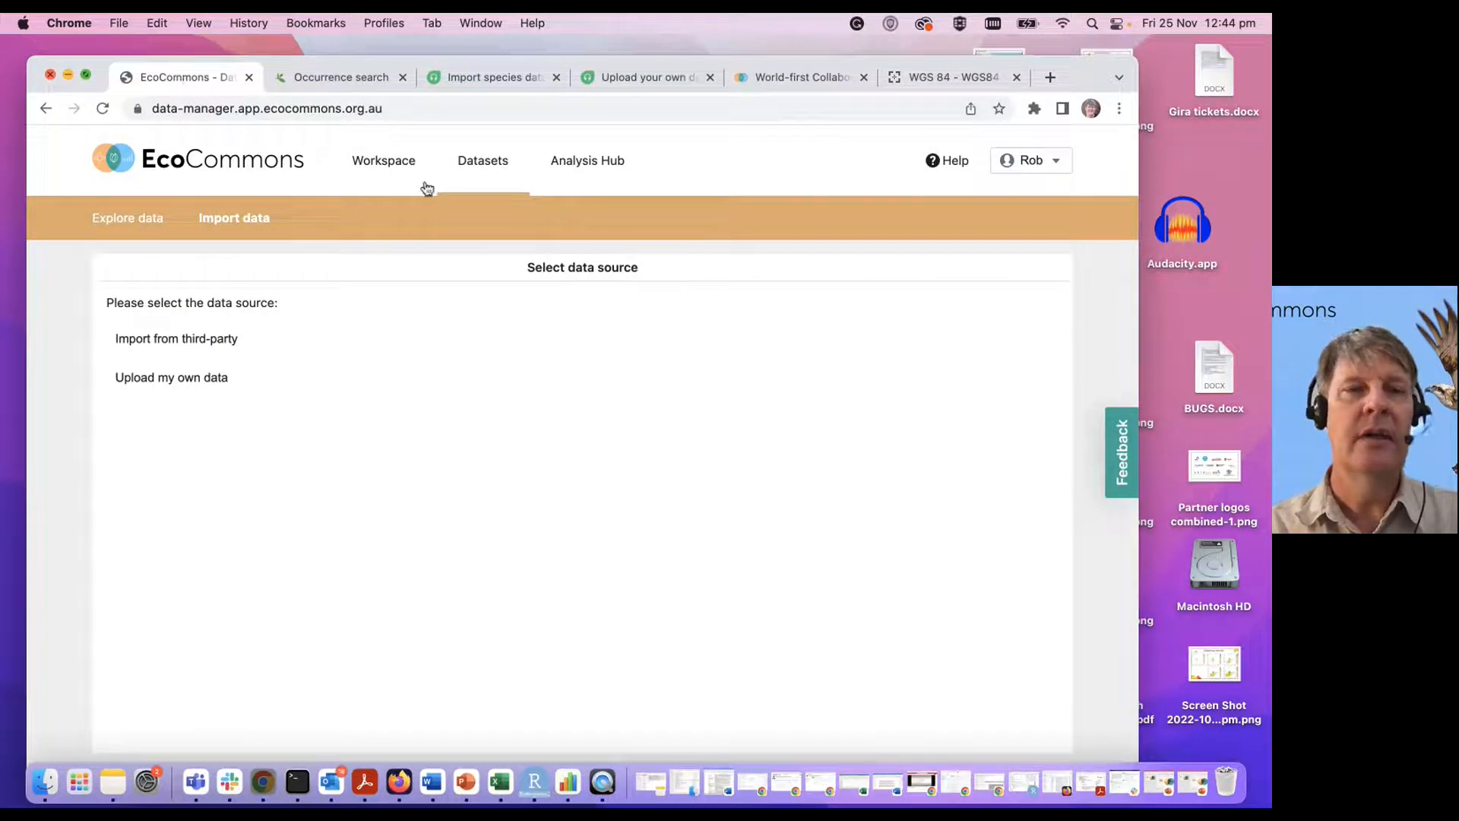
{"action": "left_click", "coordinate": [86, 74]}
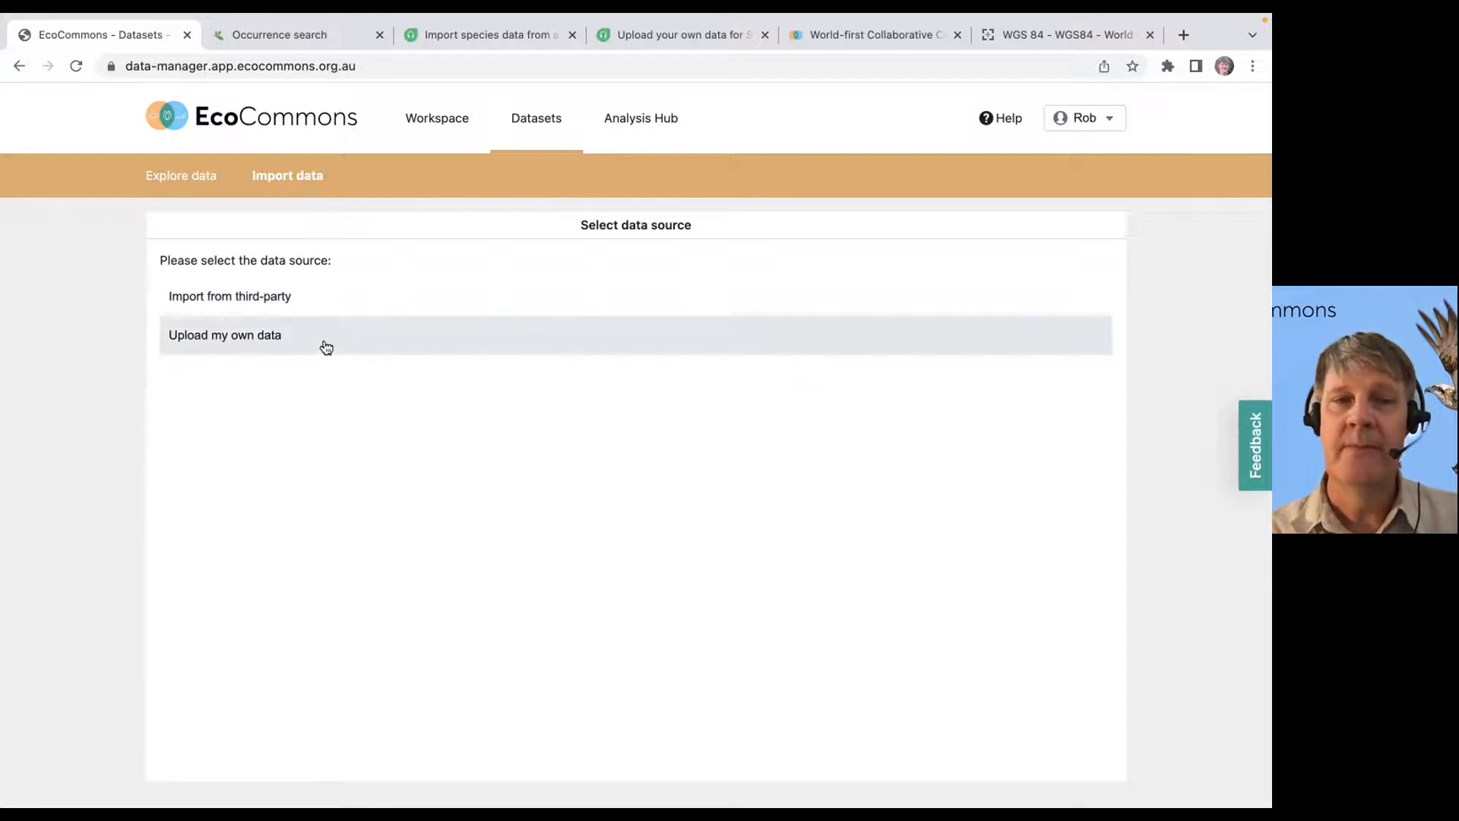
{"action": "left_click", "coordinate": [325, 306]}
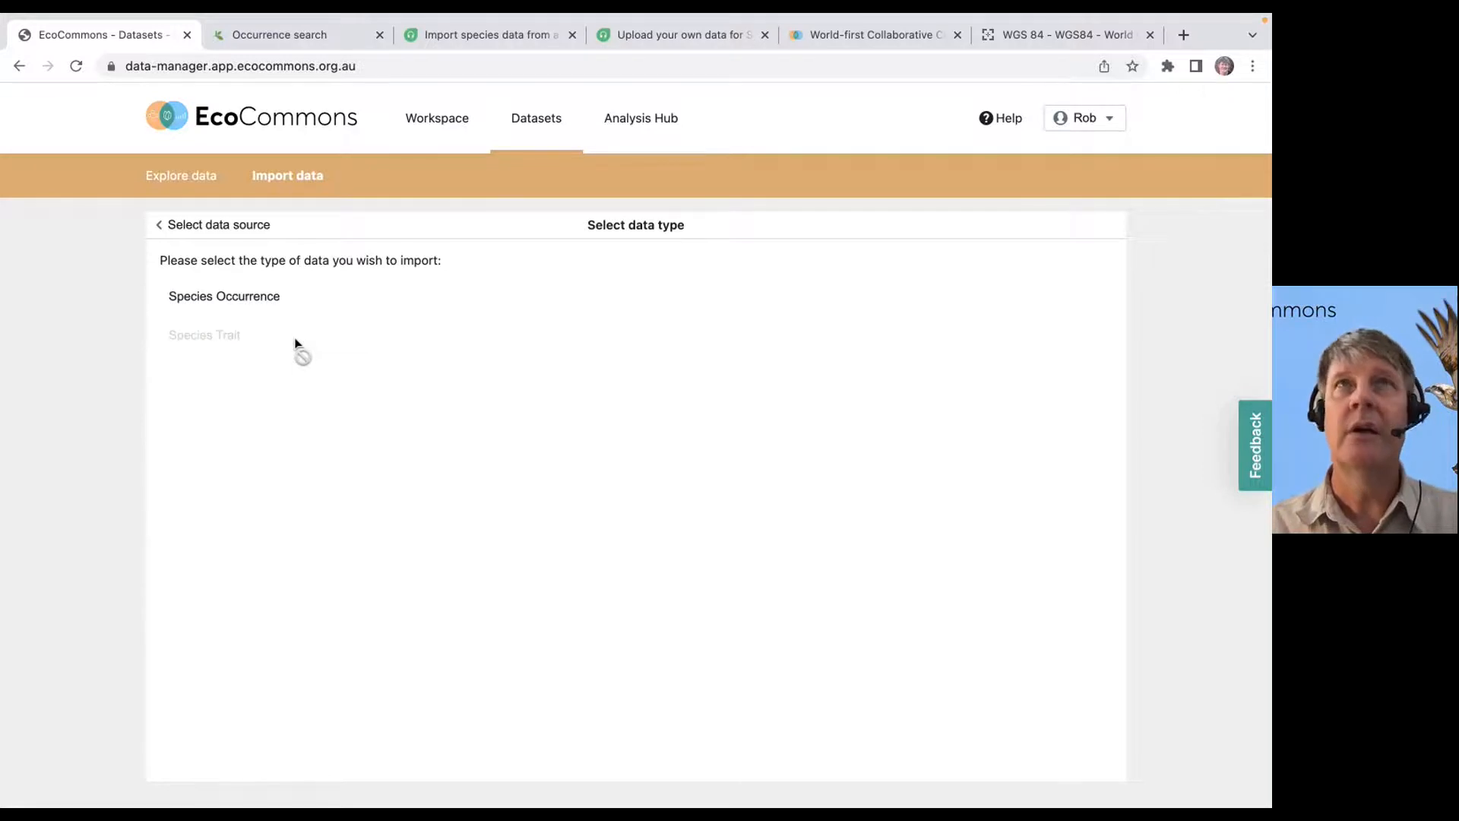
{"action": "mouse_move", "coordinate": [296, 340]}
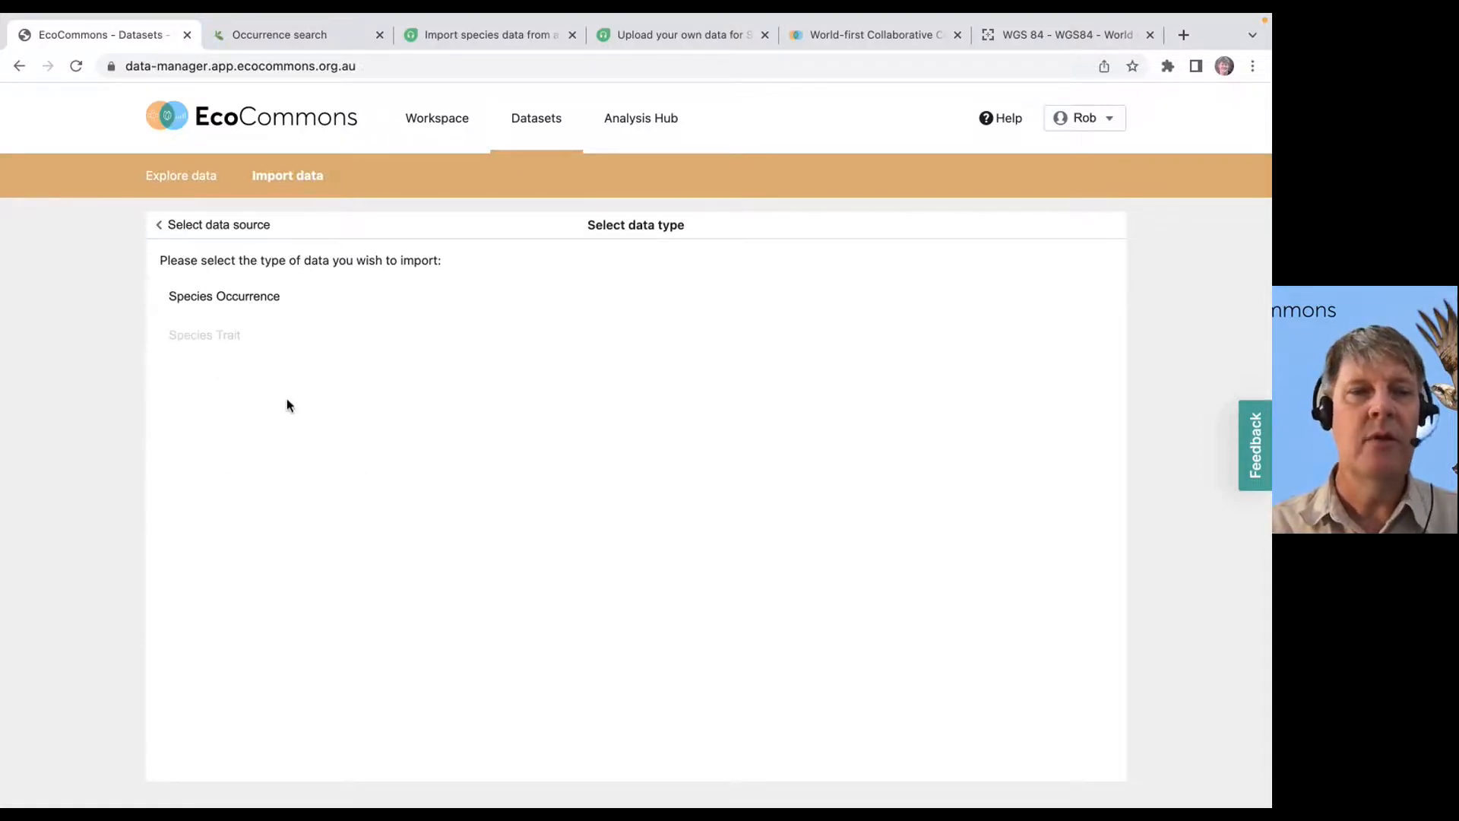
{"action": "left_click", "coordinate": [228, 304]}
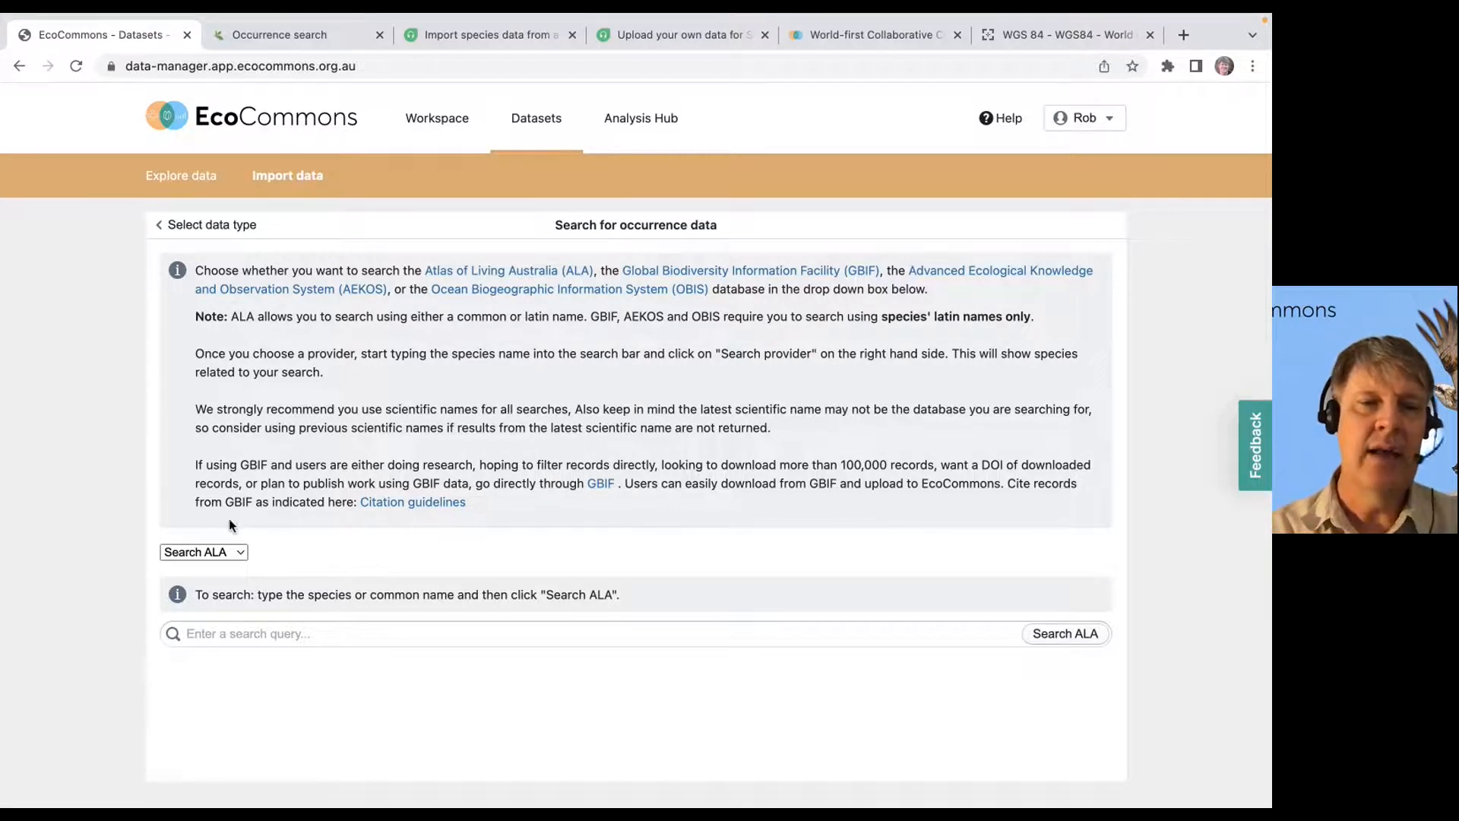
Search the ALA database for Ninox strenua.
{"action": "left_click", "coordinate": [239, 552]}
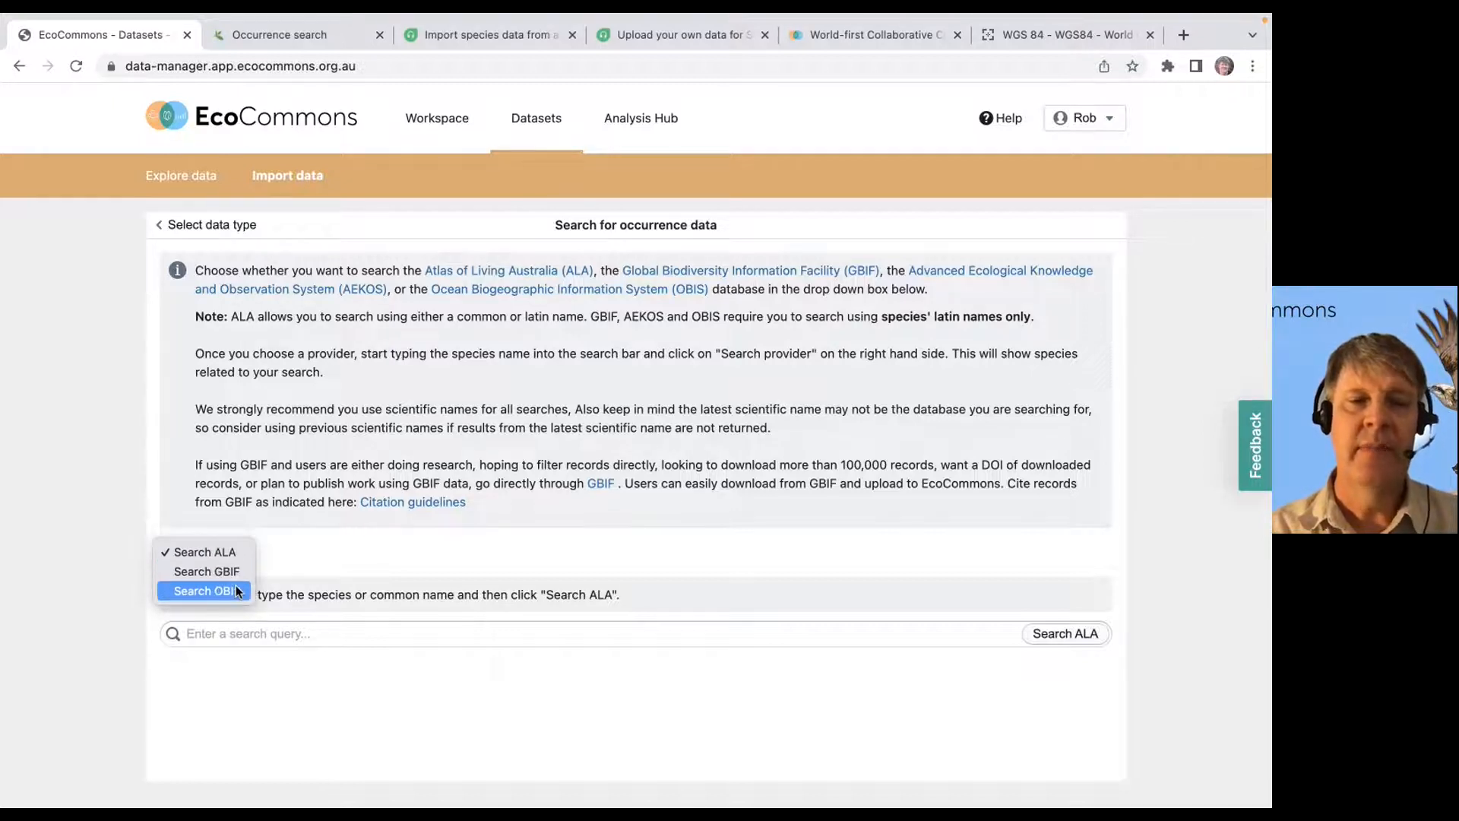
{"action": "left_click", "coordinate": [205, 552]}
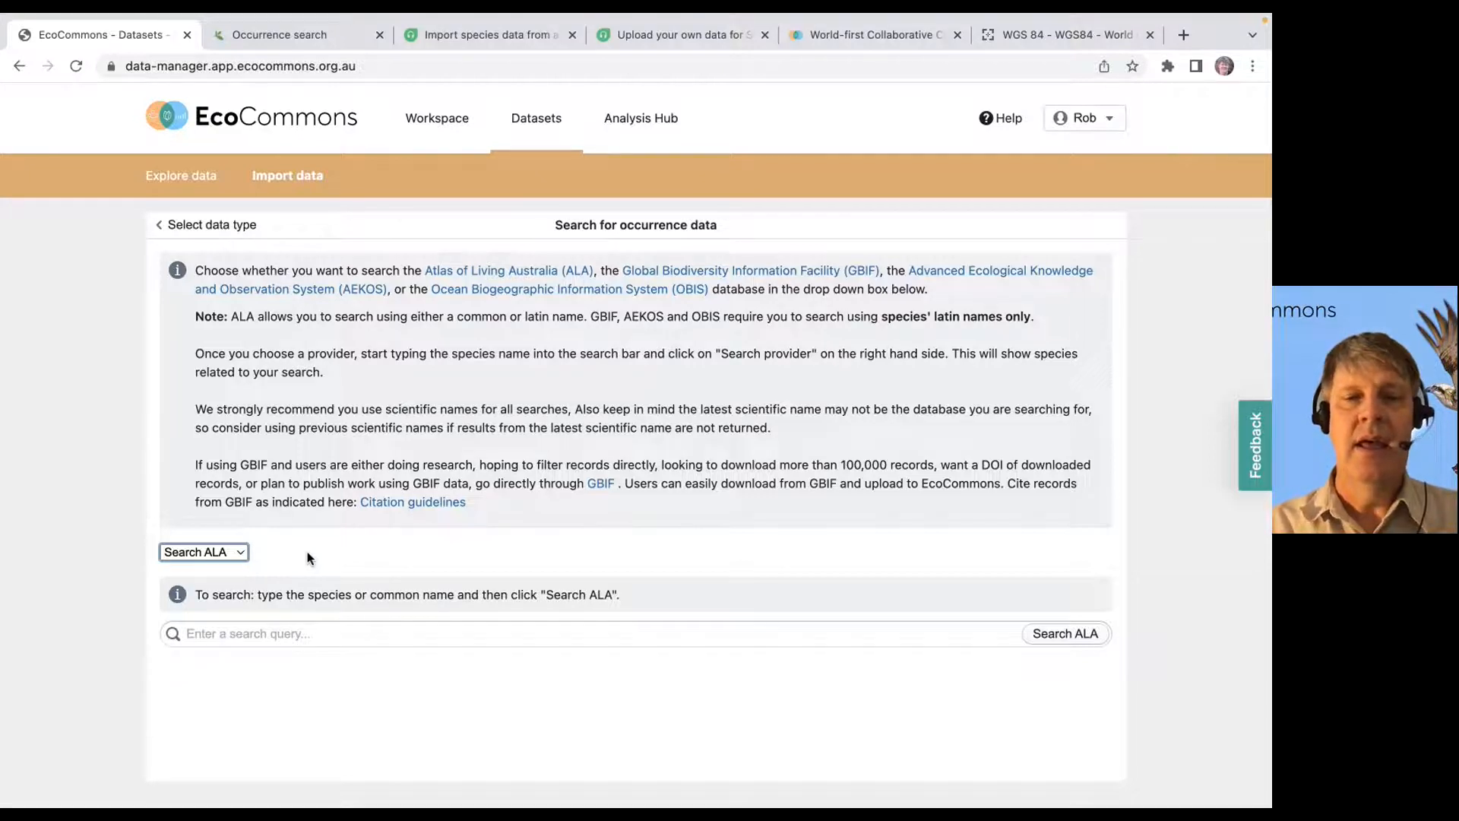
{"action": "left_click", "coordinate": [396, 646]}
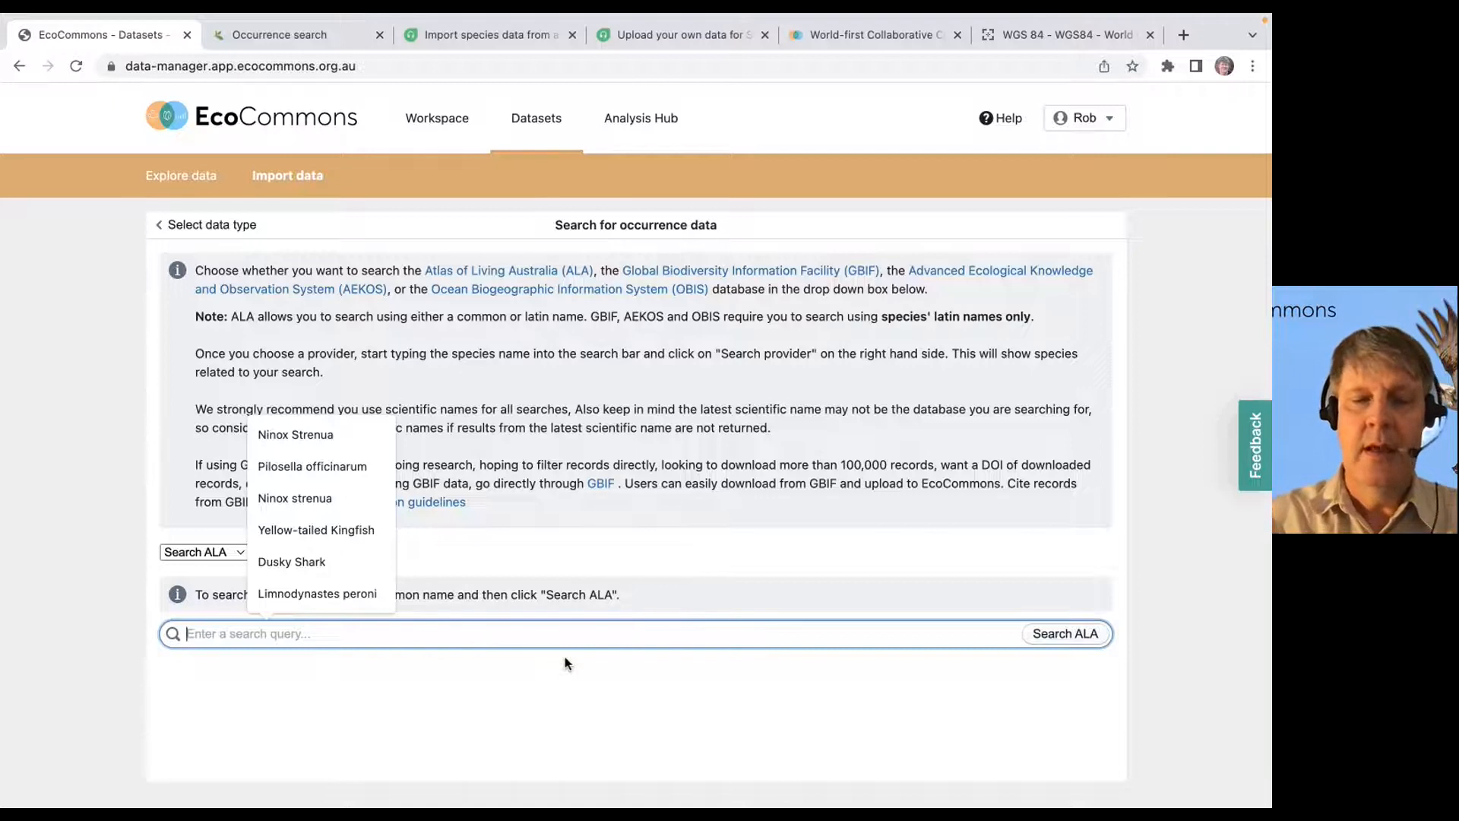
{"action": "type", "text": "Nin"}
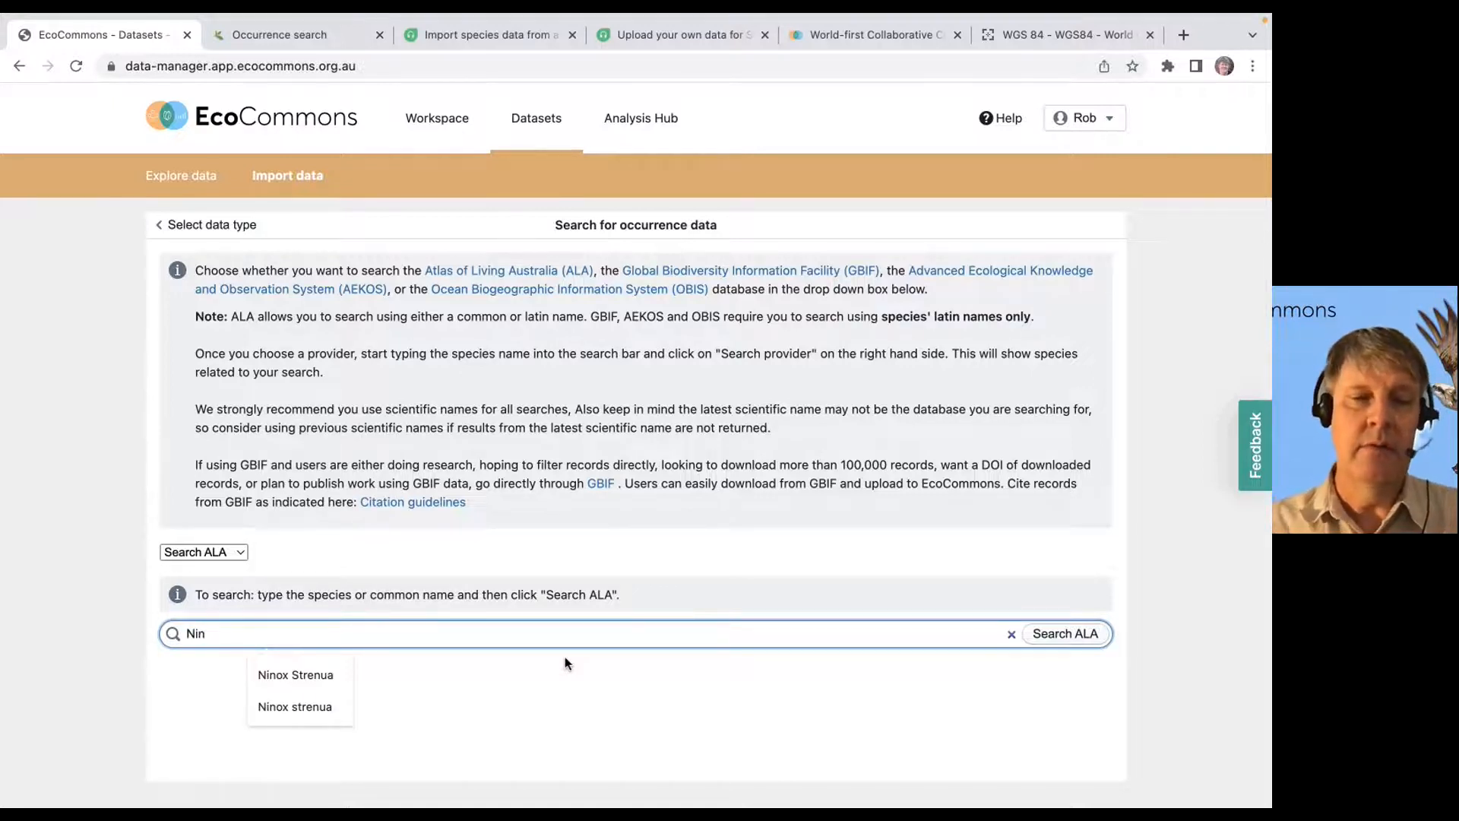
{"action": "left_click", "coordinate": [332, 722]}
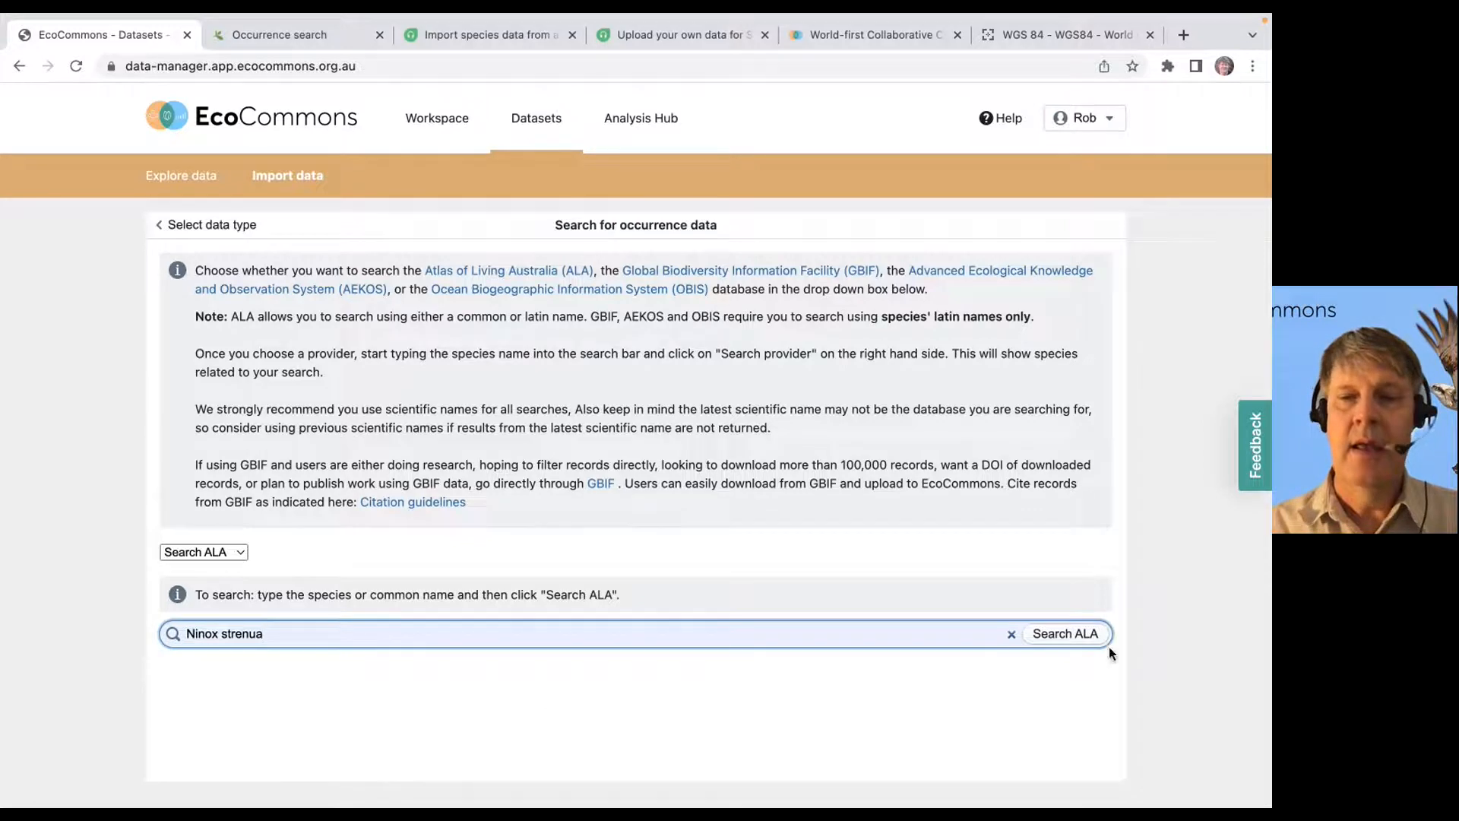
{"action": "left_click", "coordinate": [1064, 634]}
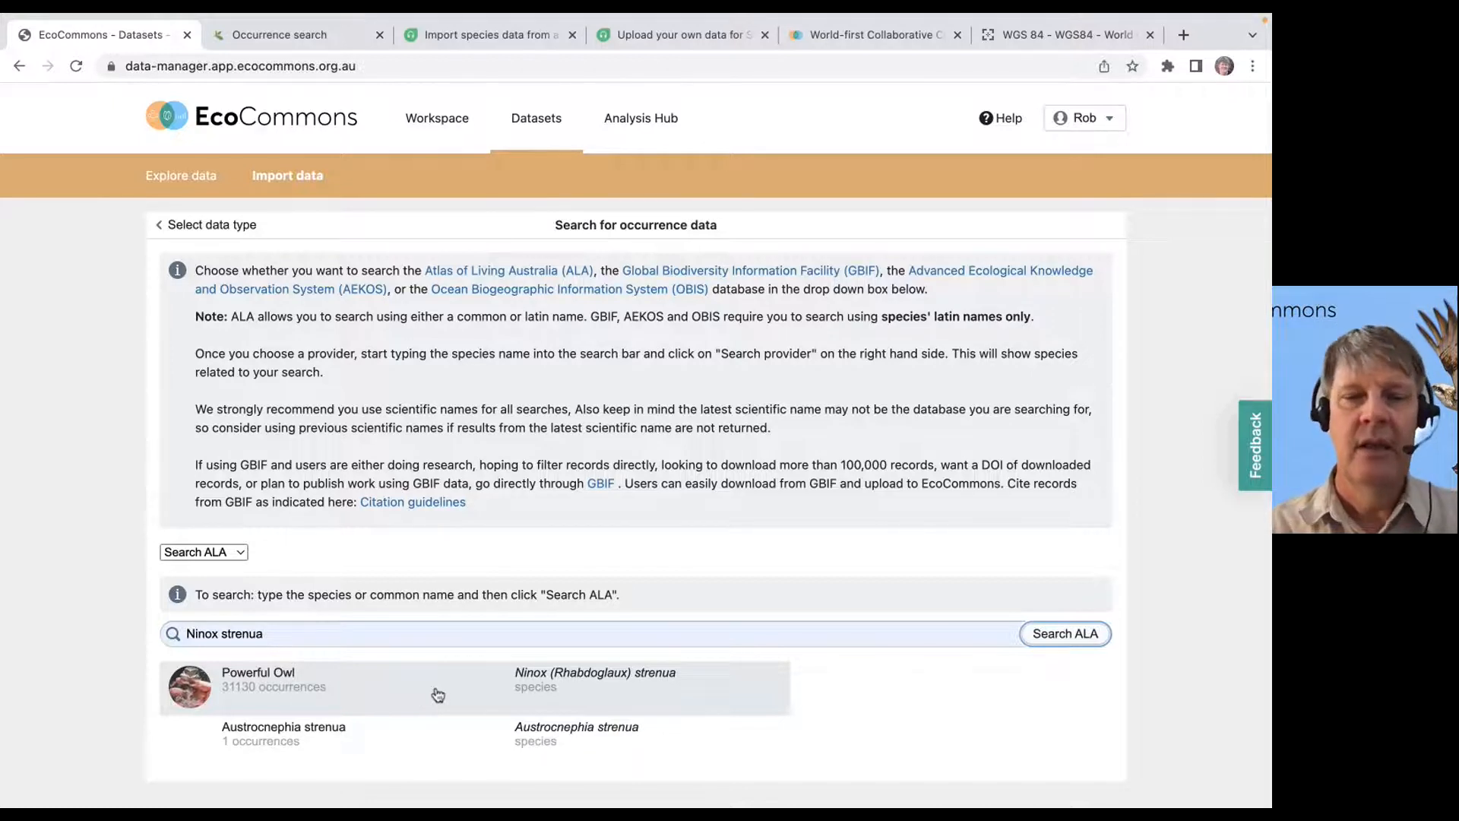
Select the Powerful Owl species for import from ALA and show its editable import options.
{"action": "left_click", "coordinate": [437, 694]}
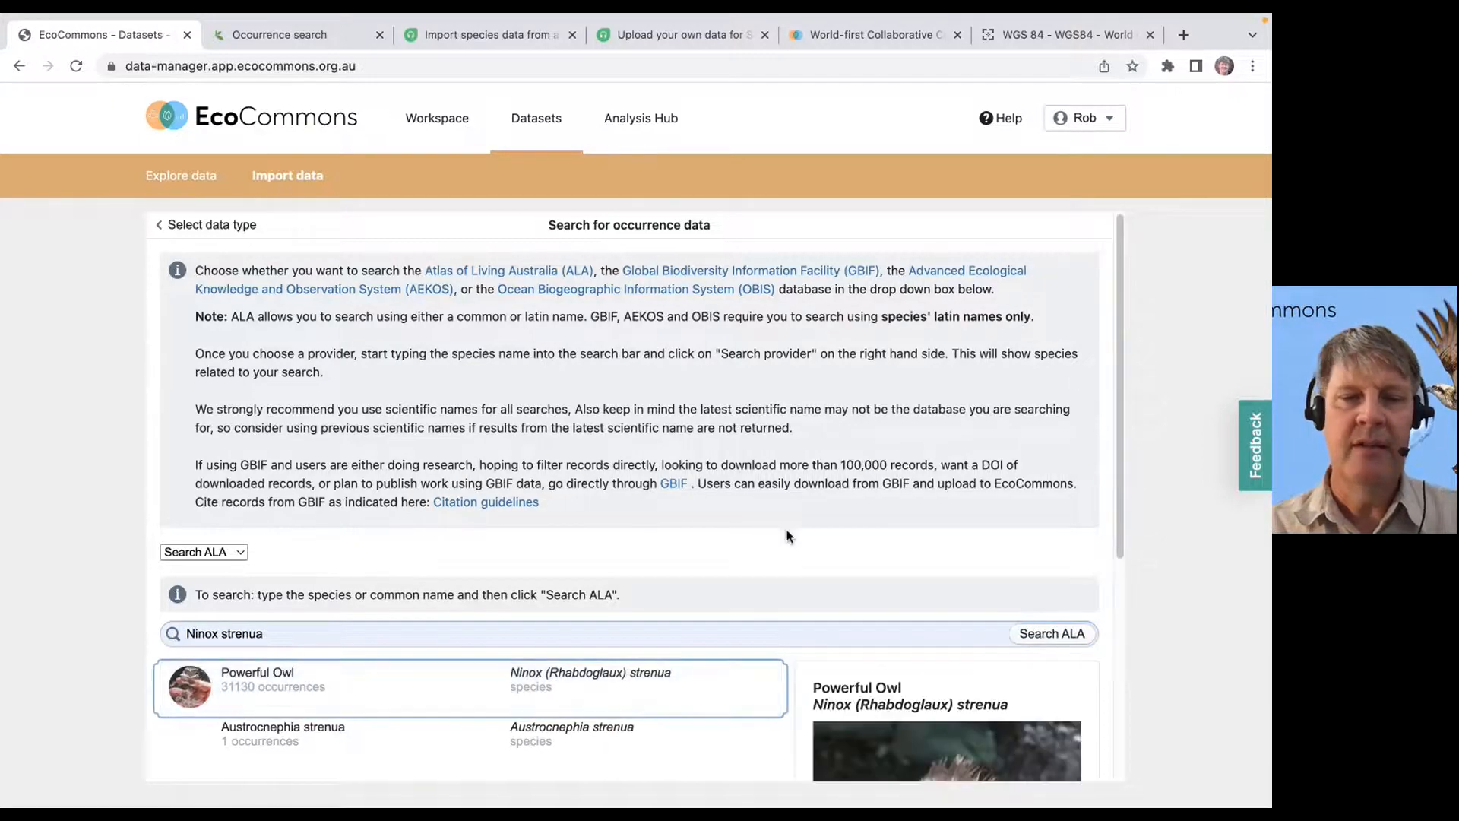
{"action": "scroll", "coordinate": [780, 523], "scroll_direction": "down", "scroll_amount": 5}
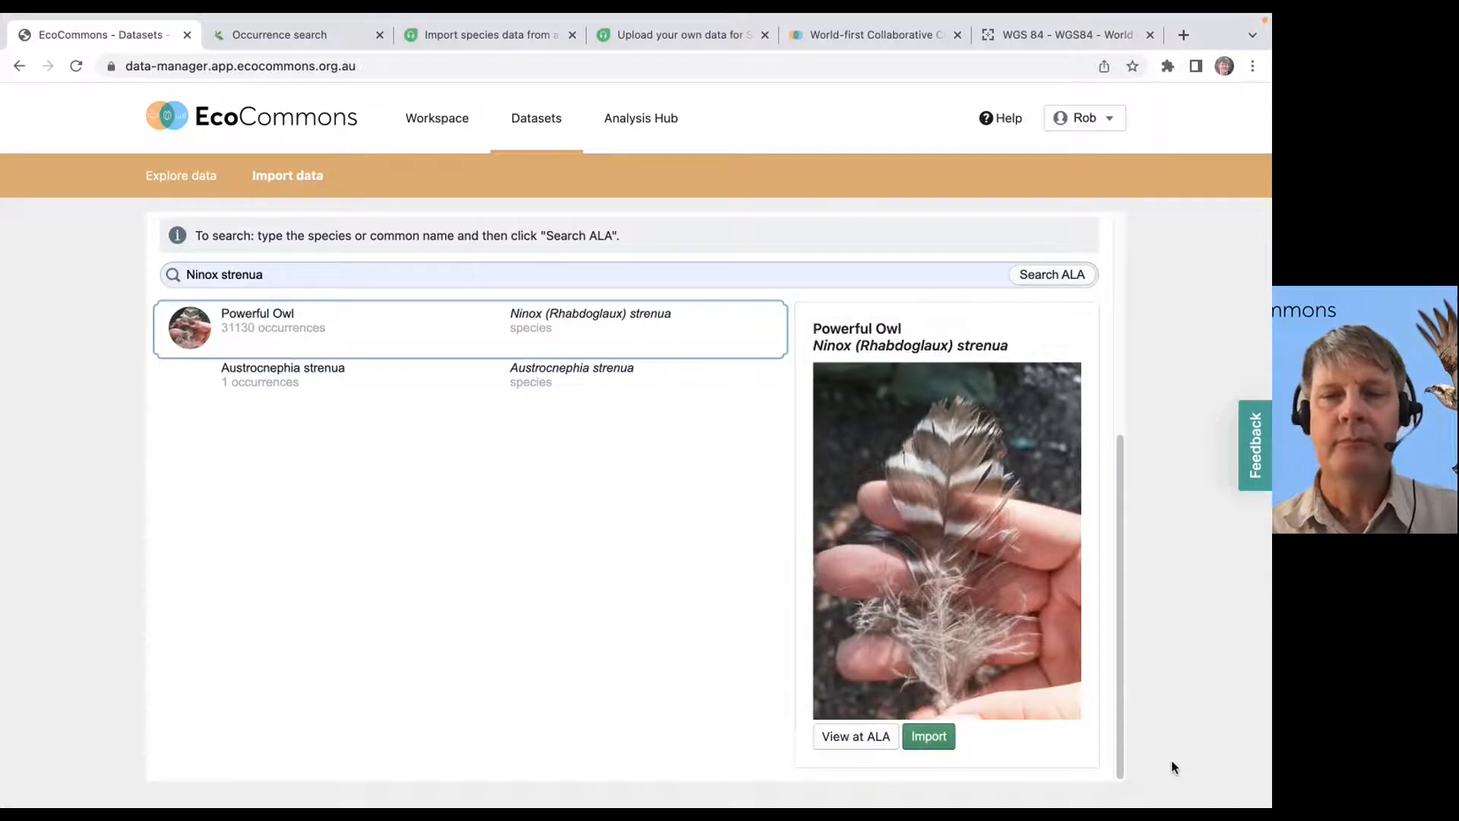
{"action": "left_click", "coordinate": [934, 741]}
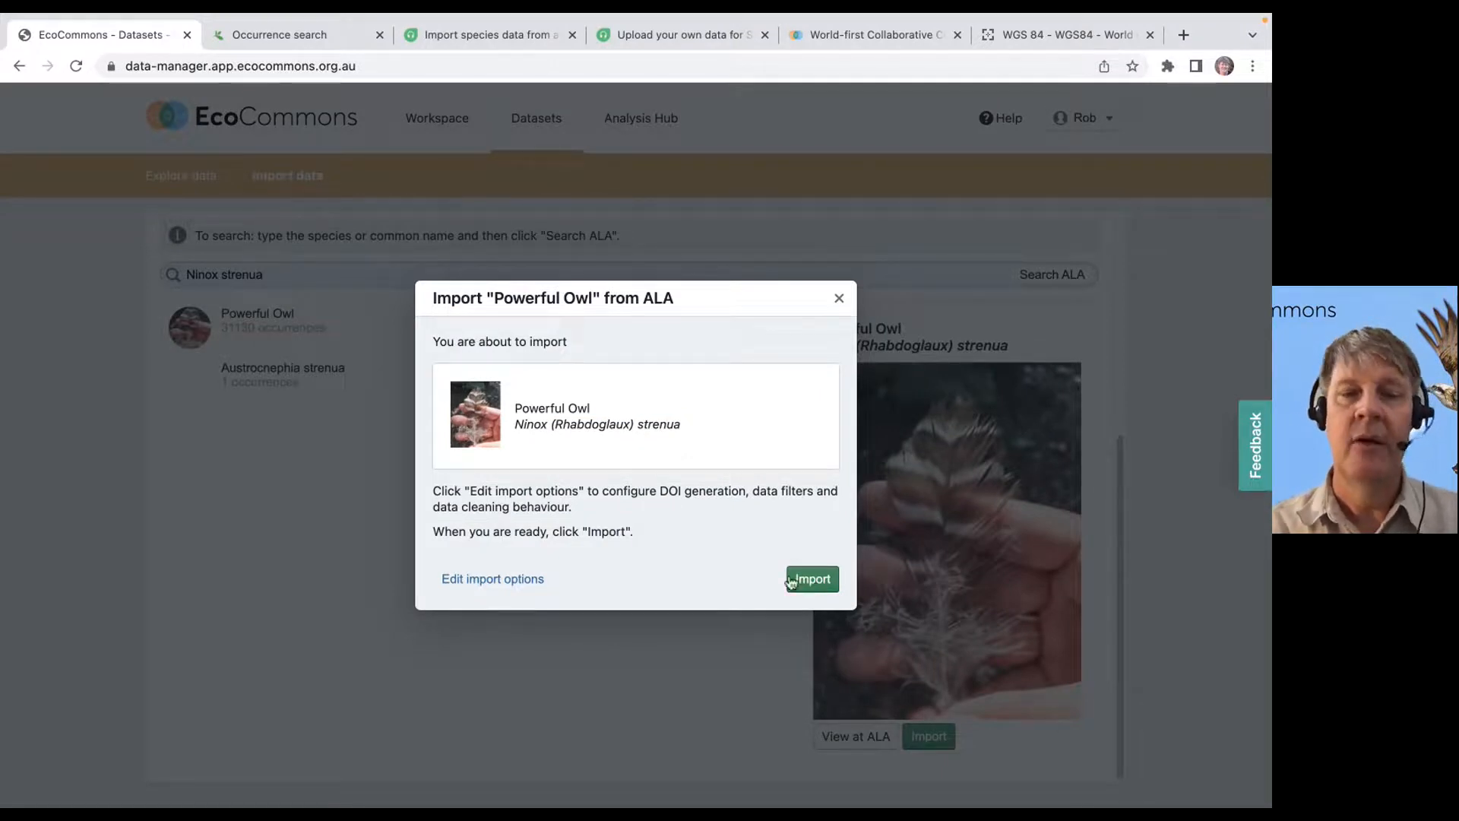
{"action": "left_click", "coordinate": [503, 579]}
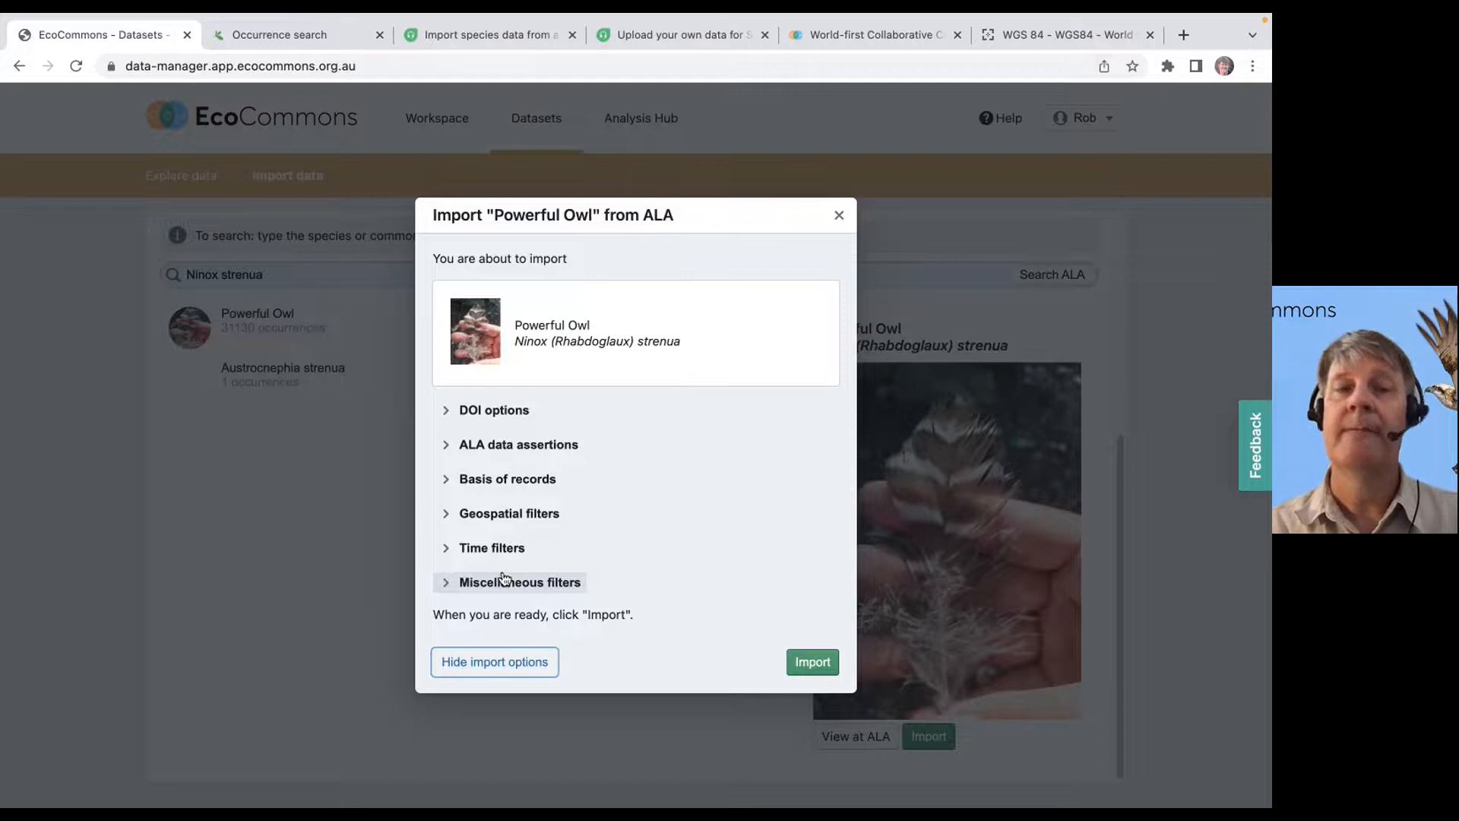
Examine the DOI options, ALA data assertions, basis of records and geospatial filters available for the import.
{"action": "left_click", "coordinate": [460, 417]}
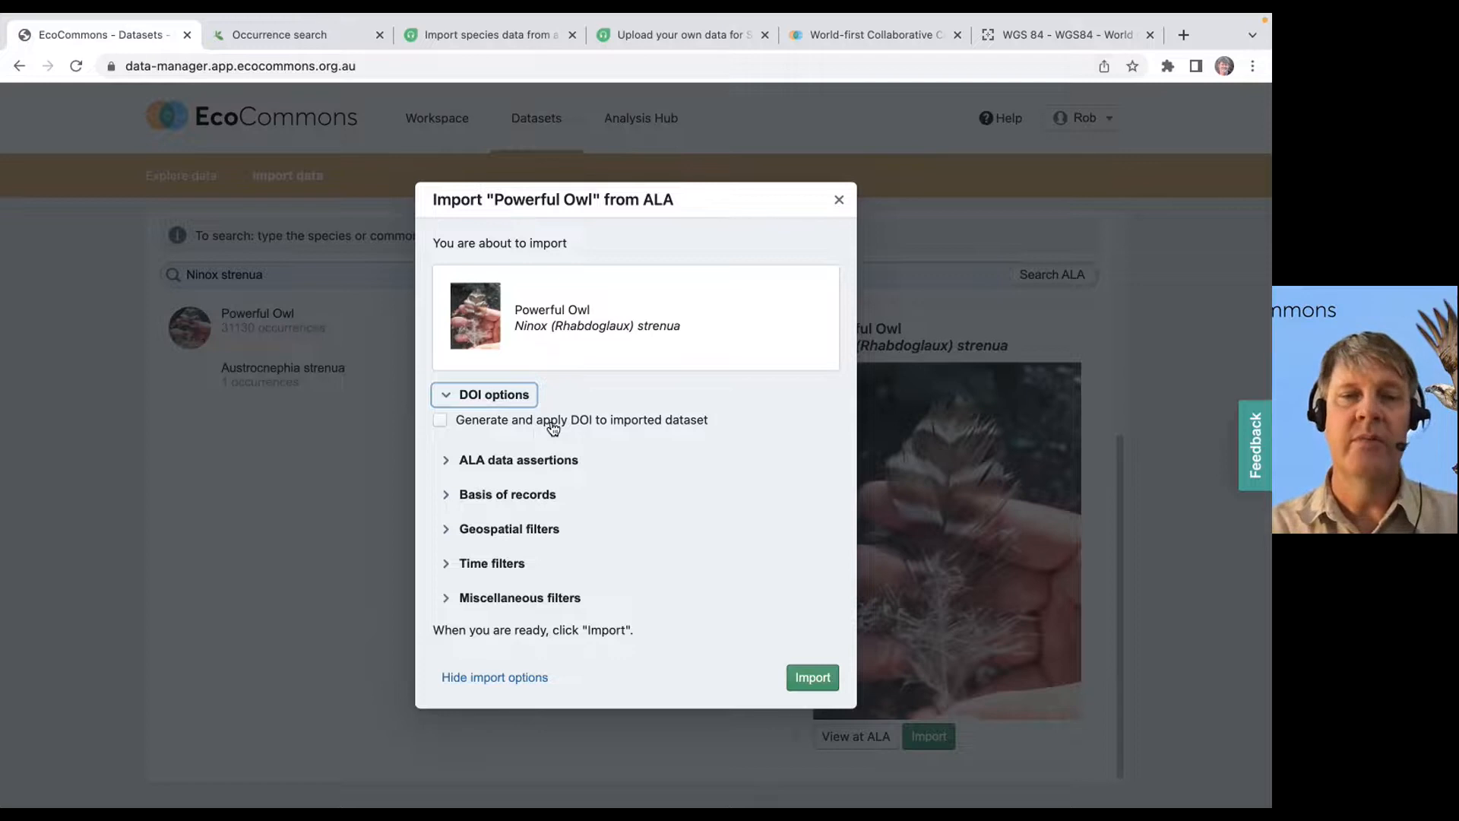
{"action": "left_click", "coordinate": [447, 461]}
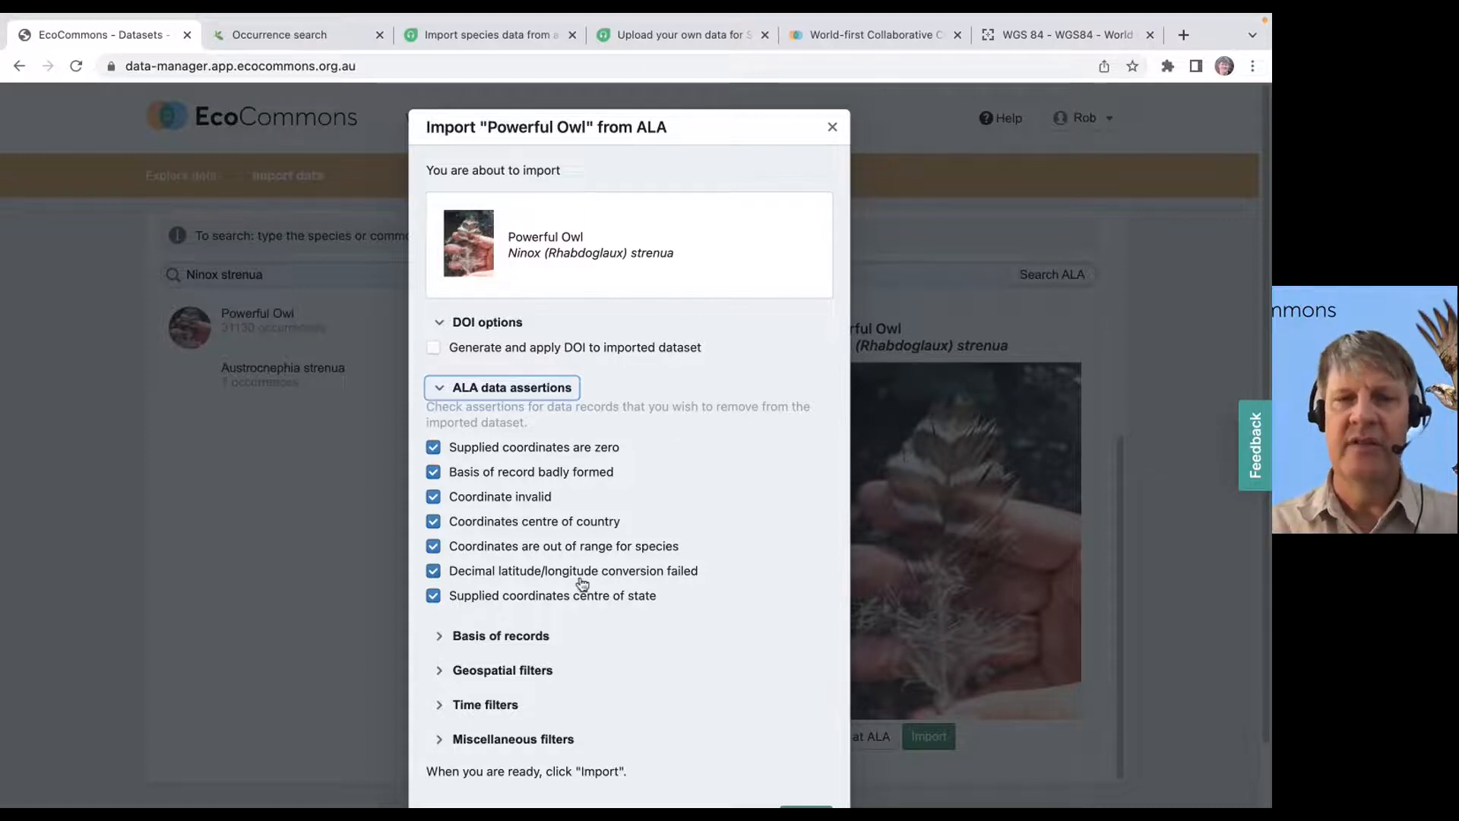
{"action": "scroll", "coordinate": [582, 582], "scroll_direction": "down", "scroll_amount": 1}
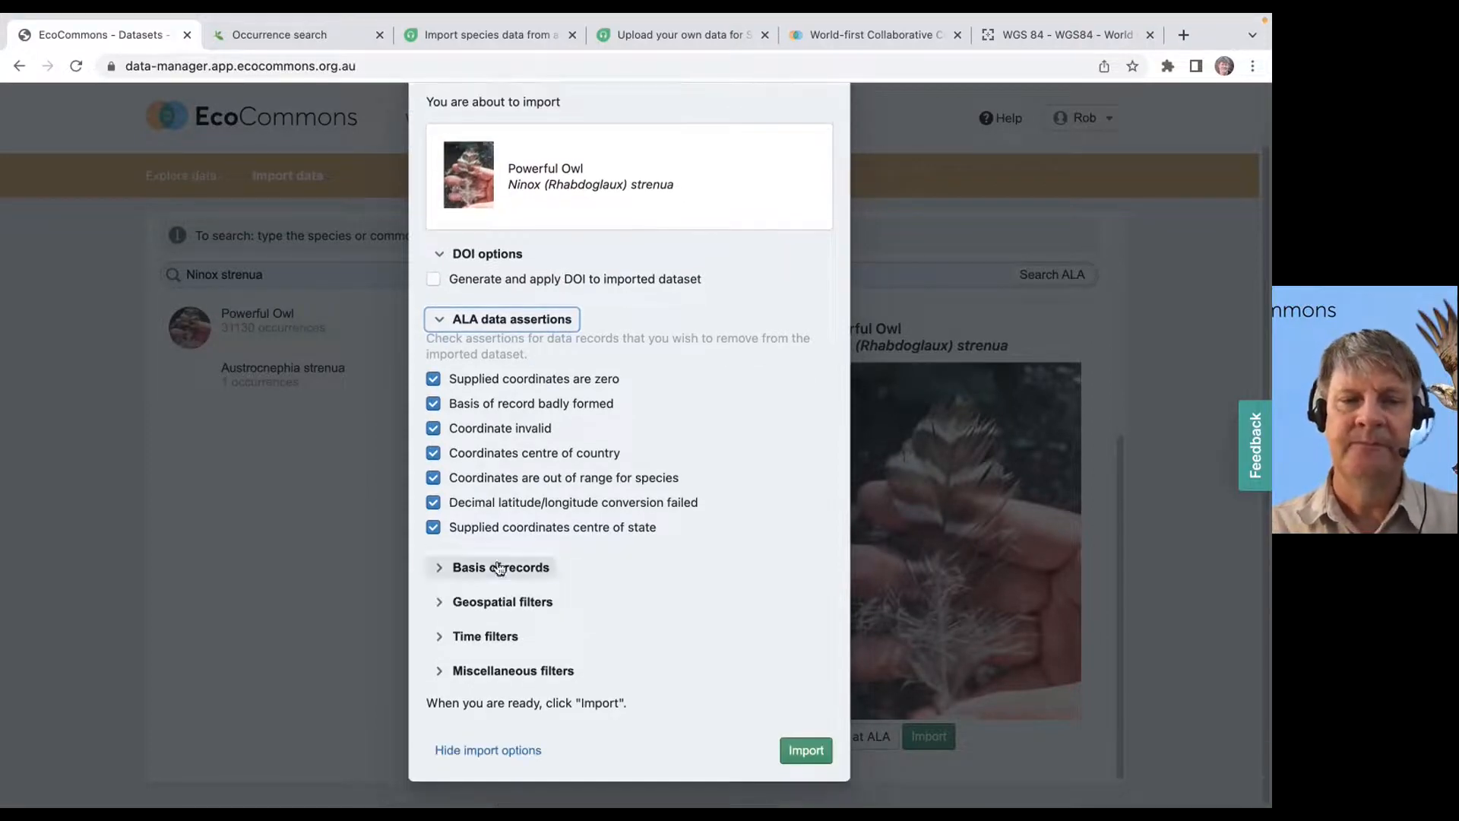
{"action": "left_click", "coordinate": [553, 569]}
{"action": "scroll", "coordinate": [682, 608], "scroll_direction": "down", "scroll_amount": 4}
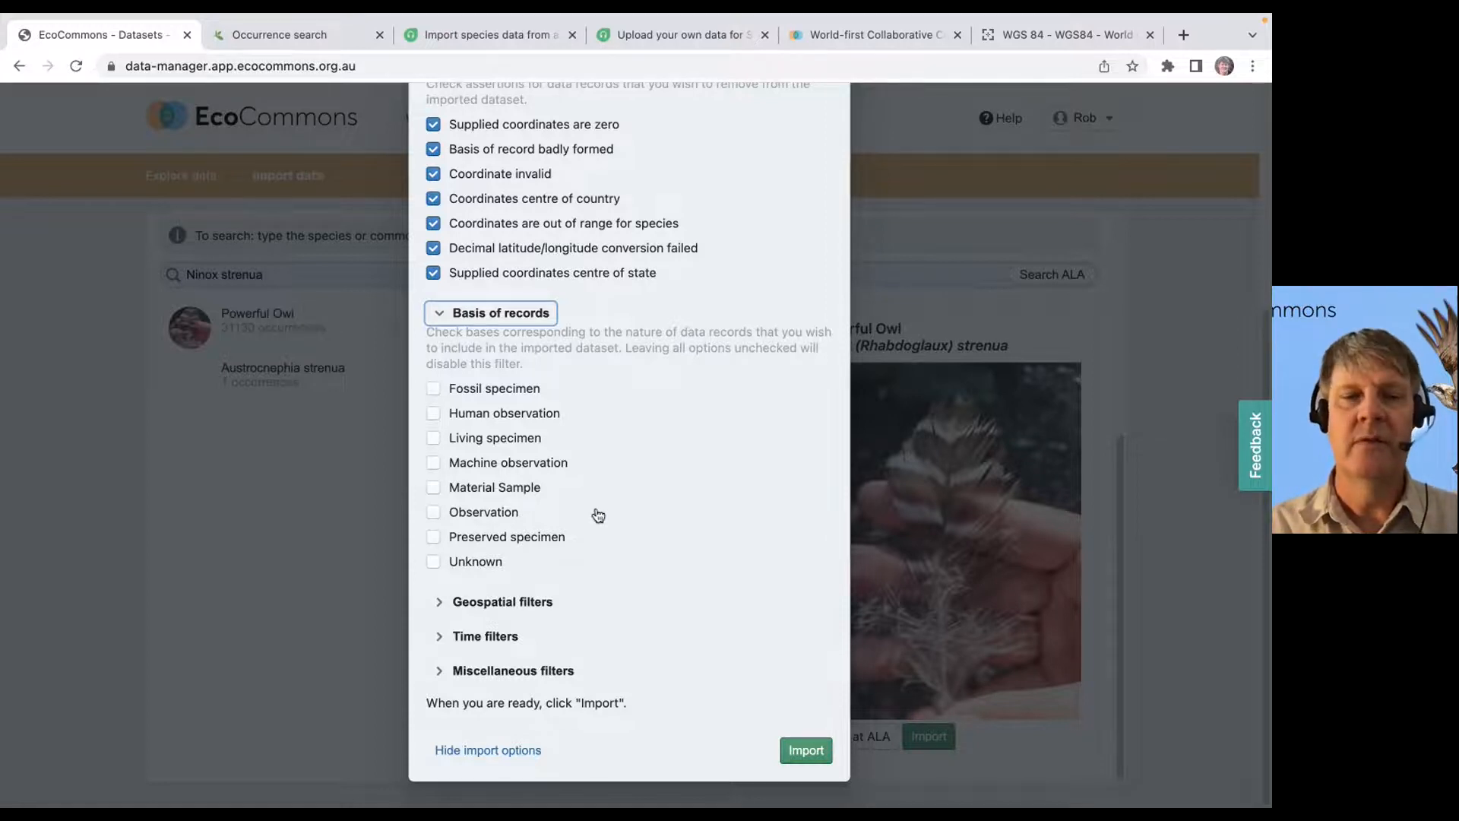
{"action": "left_click", "coordinate": [442, 606]}
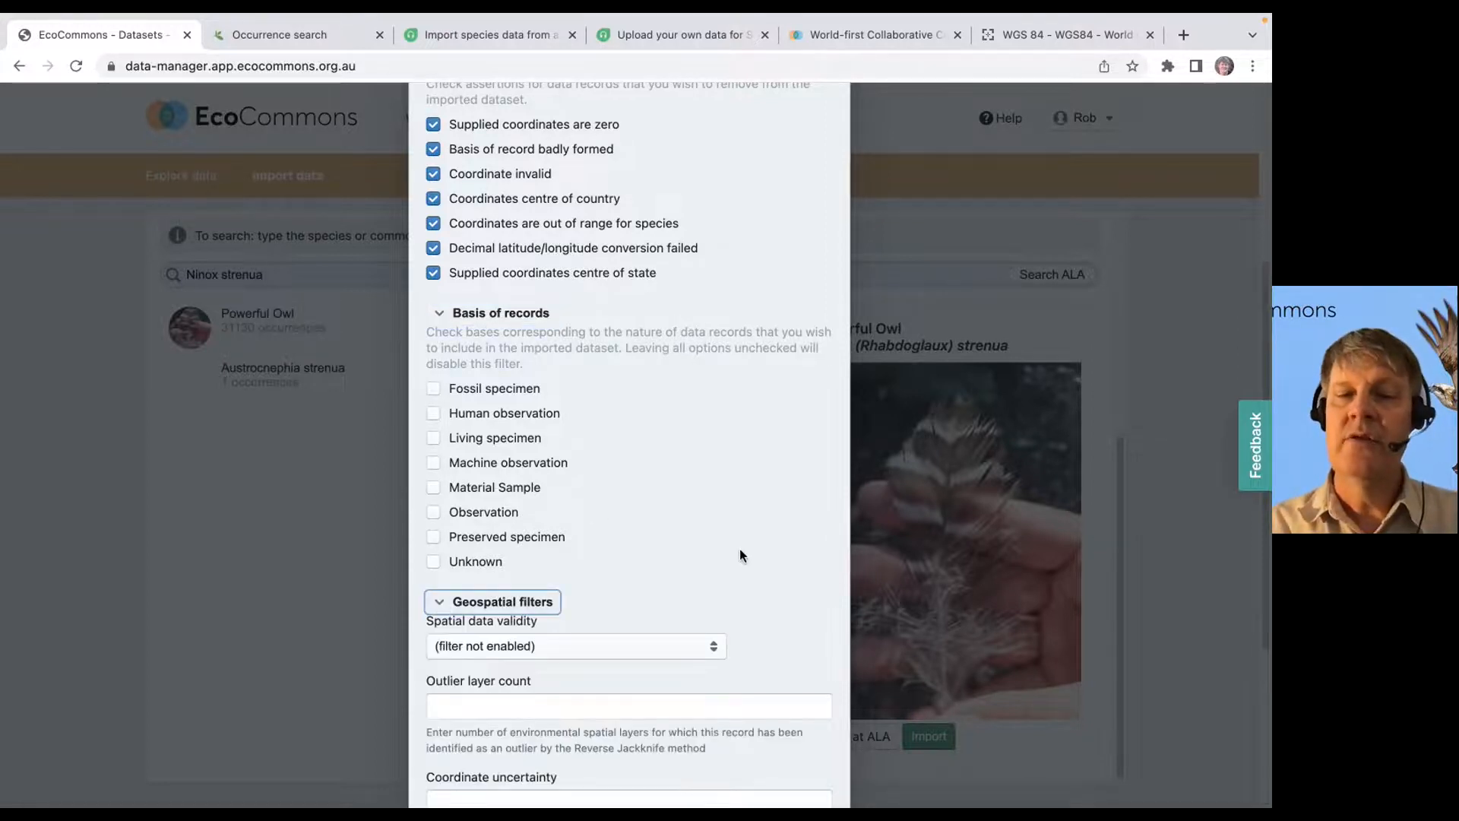
{"action": "scroll", "coordinate": [740, 549], "scroll_direction": "down", "scroll_amount": 4}
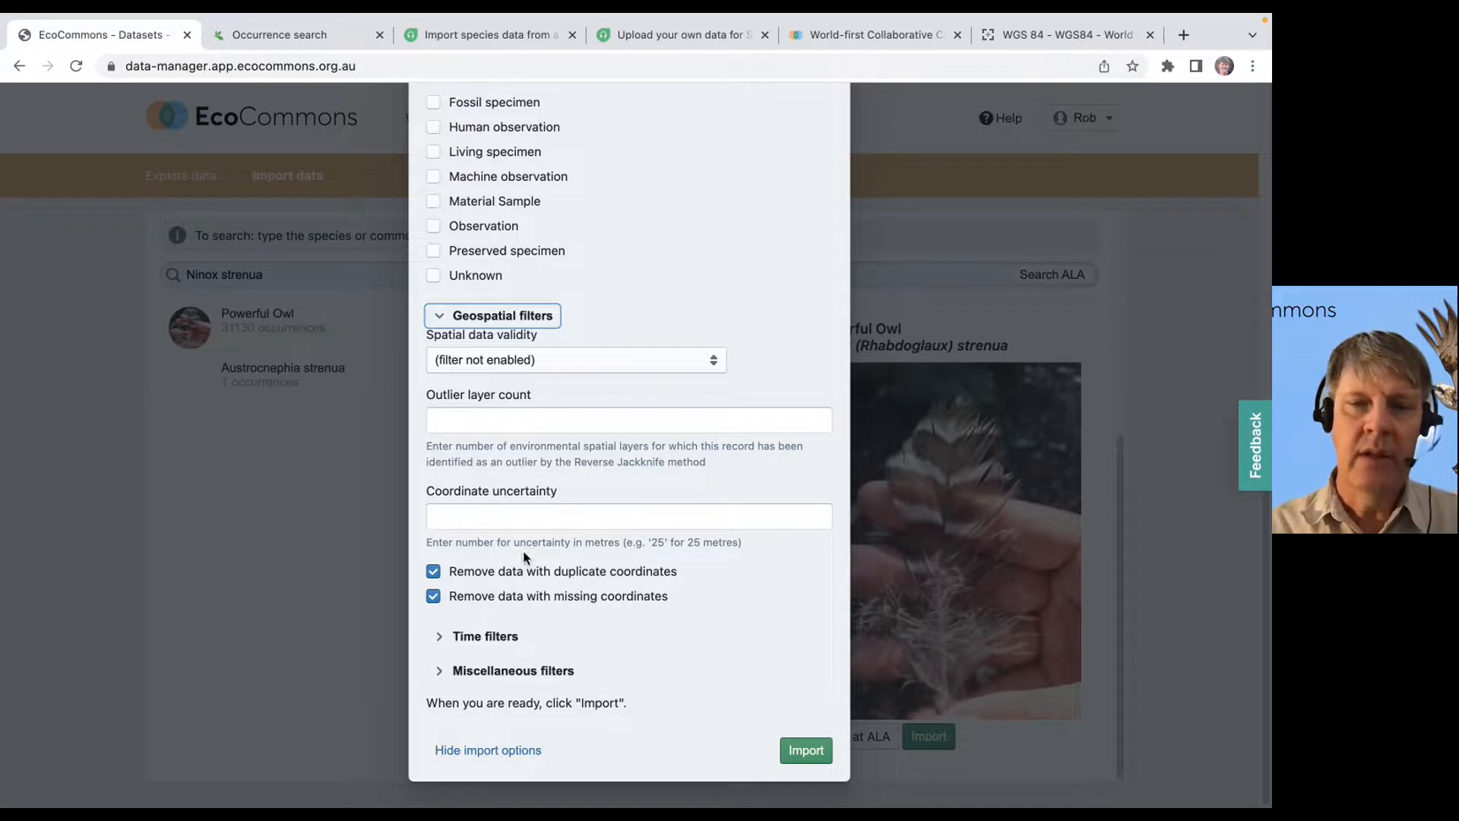
Try a time filter with minimum year 2021 and maximum year 2022, and dismiss the dialog without importing.
{"action": "left_click", "coordinate": [559, 635]}
{"action": "scroll", "coordinate": [561, 646], "scroll_direction": "down", "scroll_amount": 5}
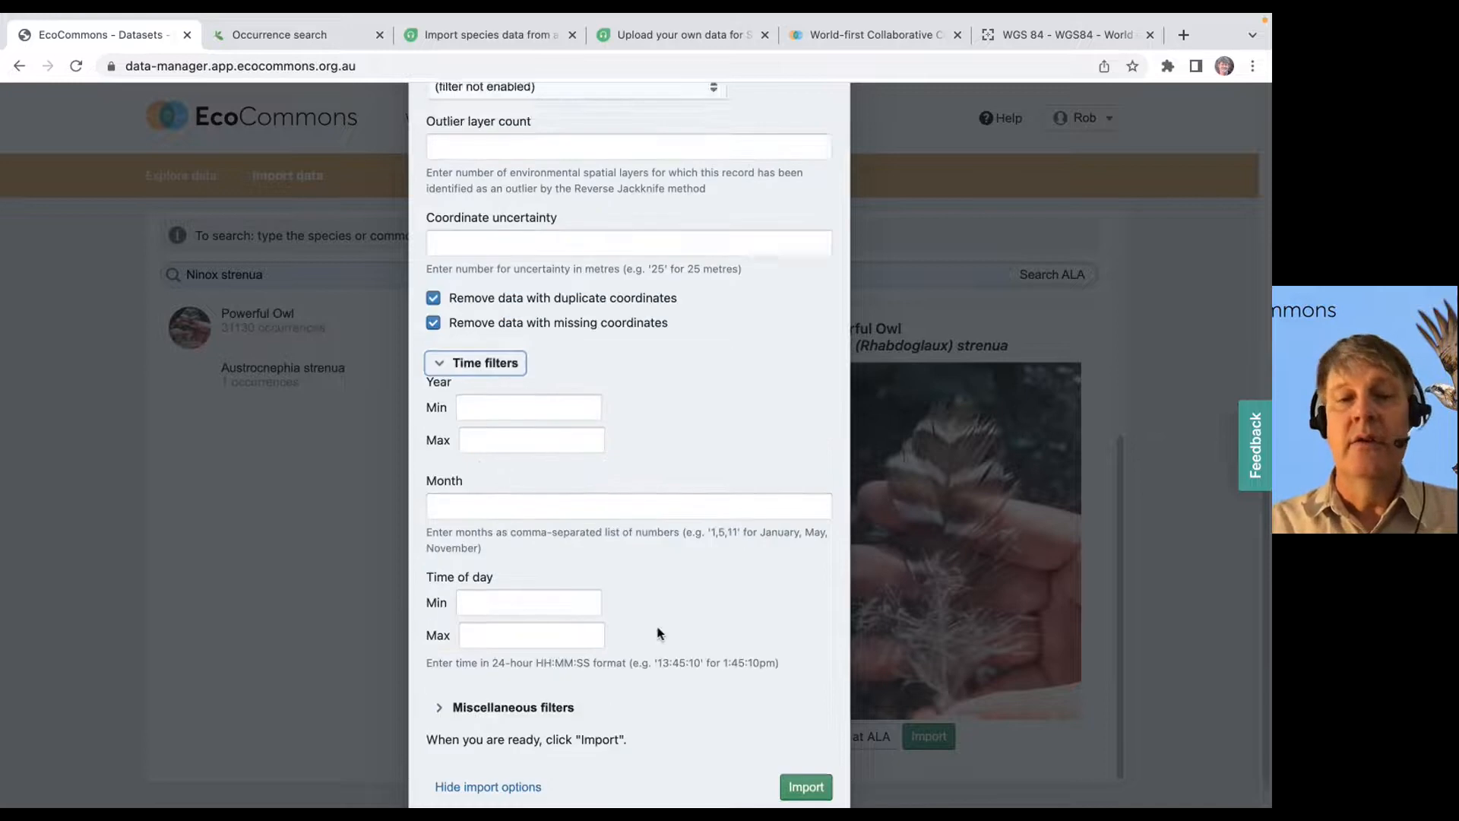
{"action": "left_click", "coordinate": [520, 373]}
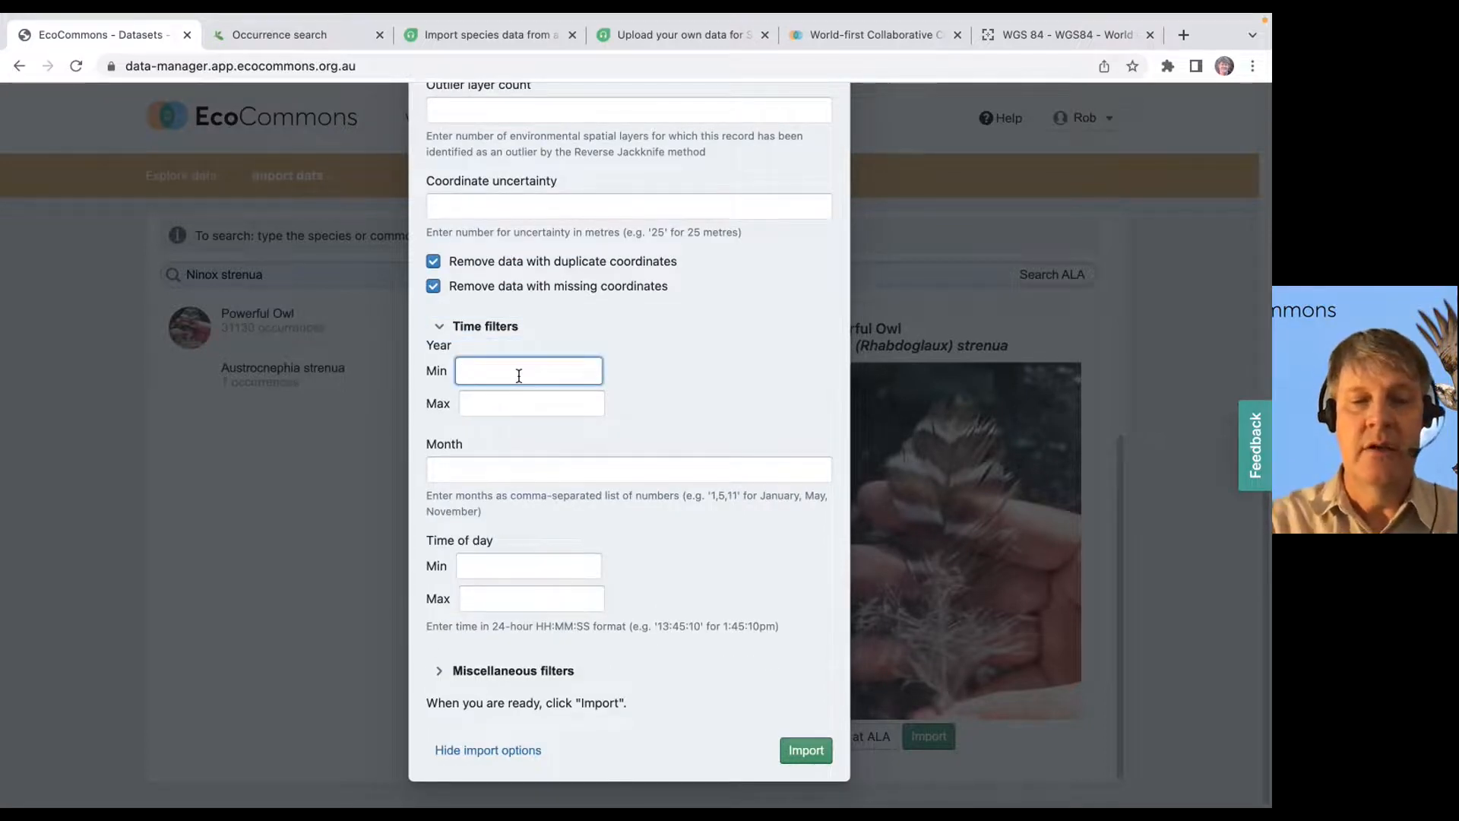
{"action": "type", "text": "20"}
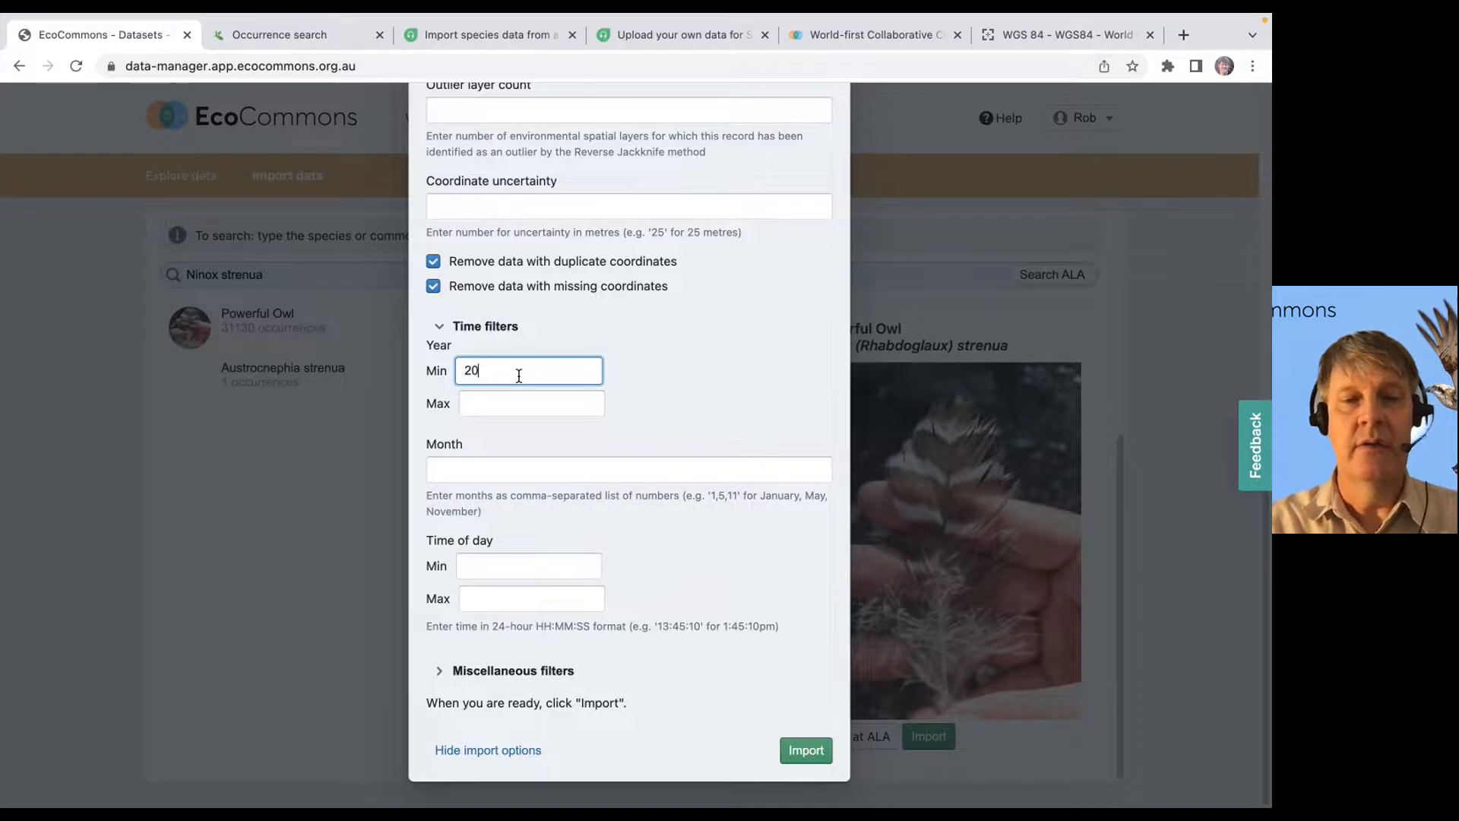
{"action": "type", "text": "21"}
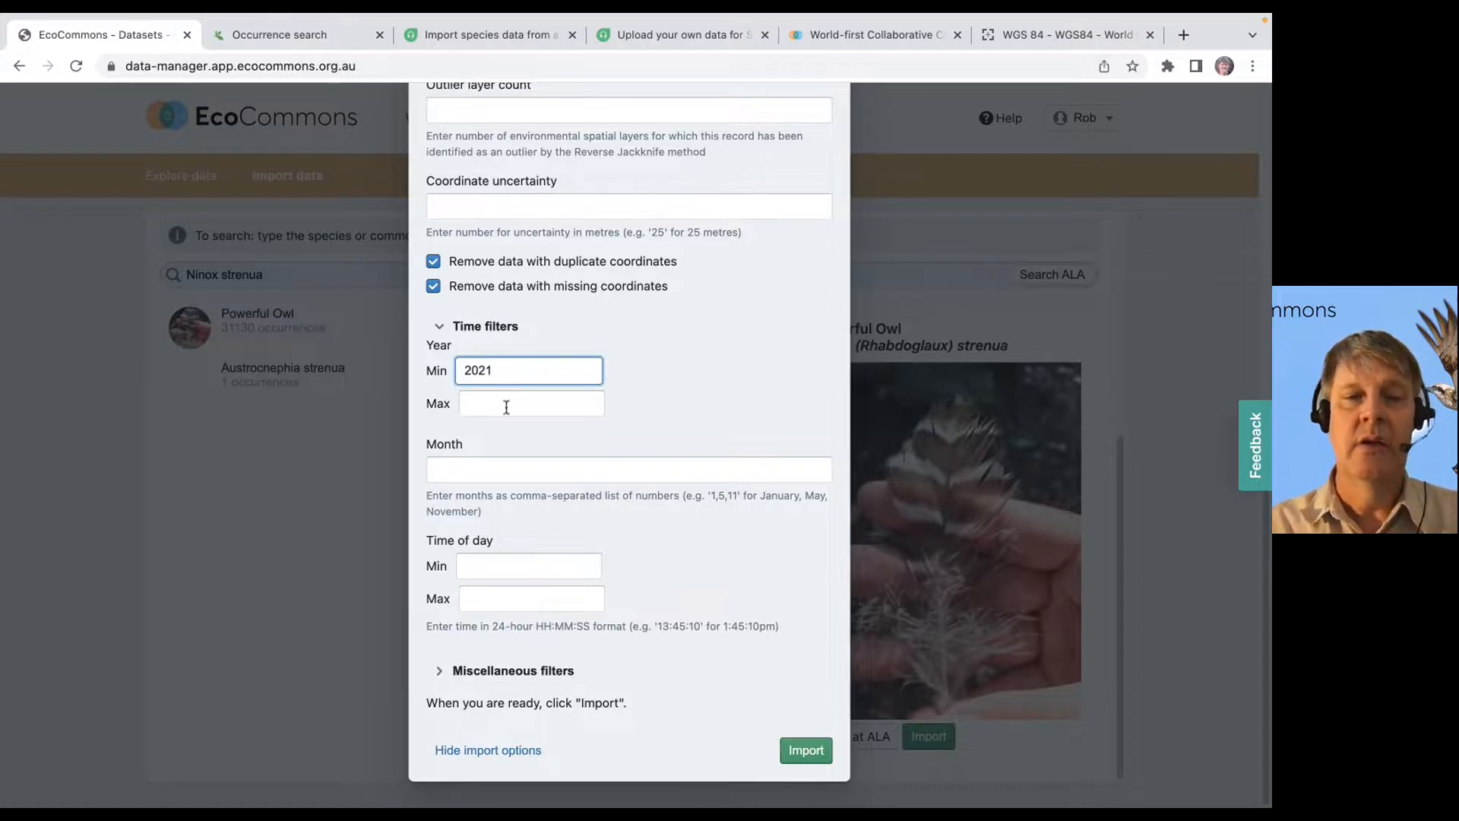
{"action": "left_click", "coordinate": [506, 407]}
{"action": "type", "text": "2022"}
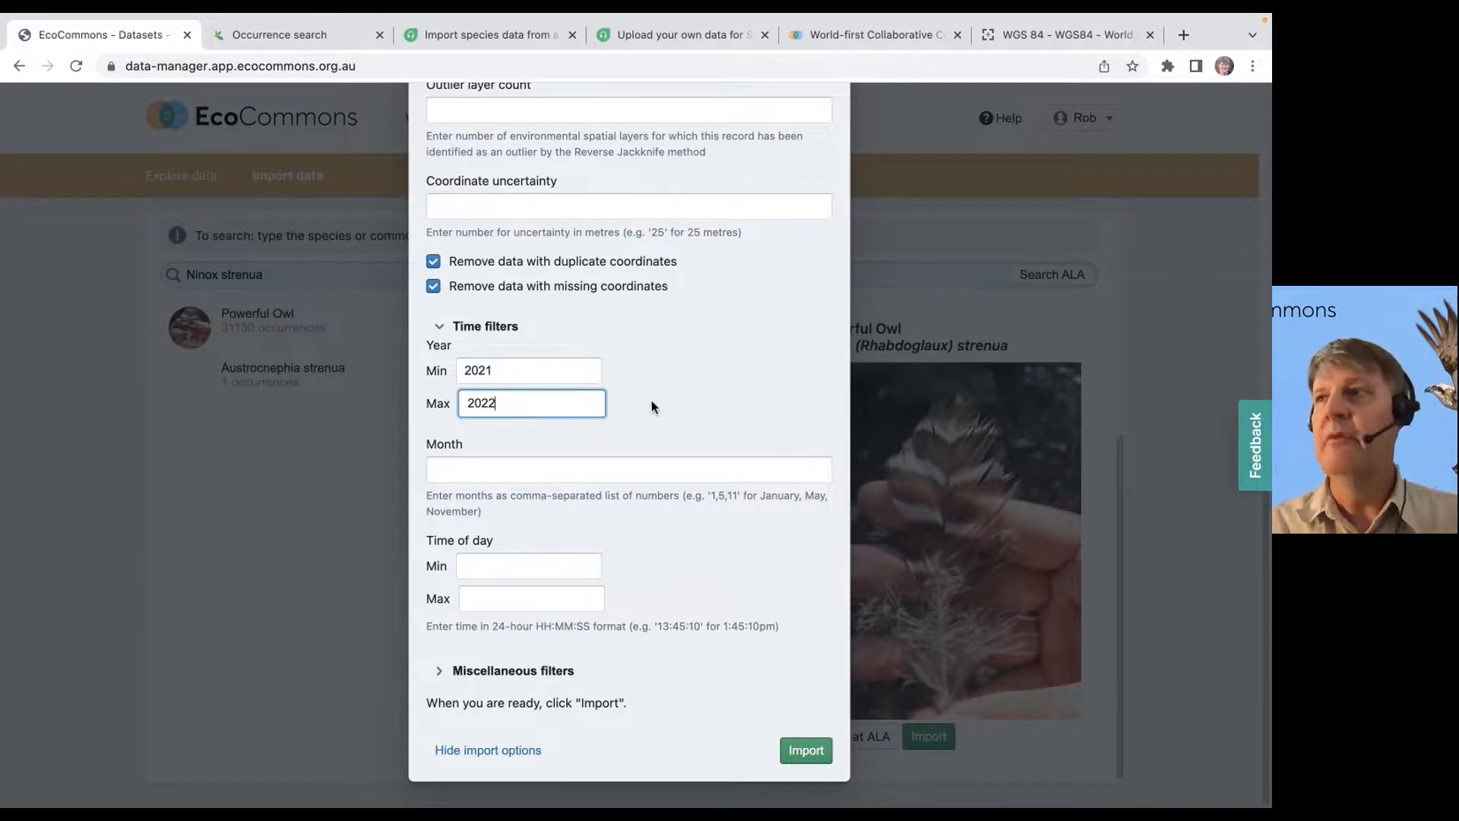
{"action": "left_click", "coordinate": [578, 477]}
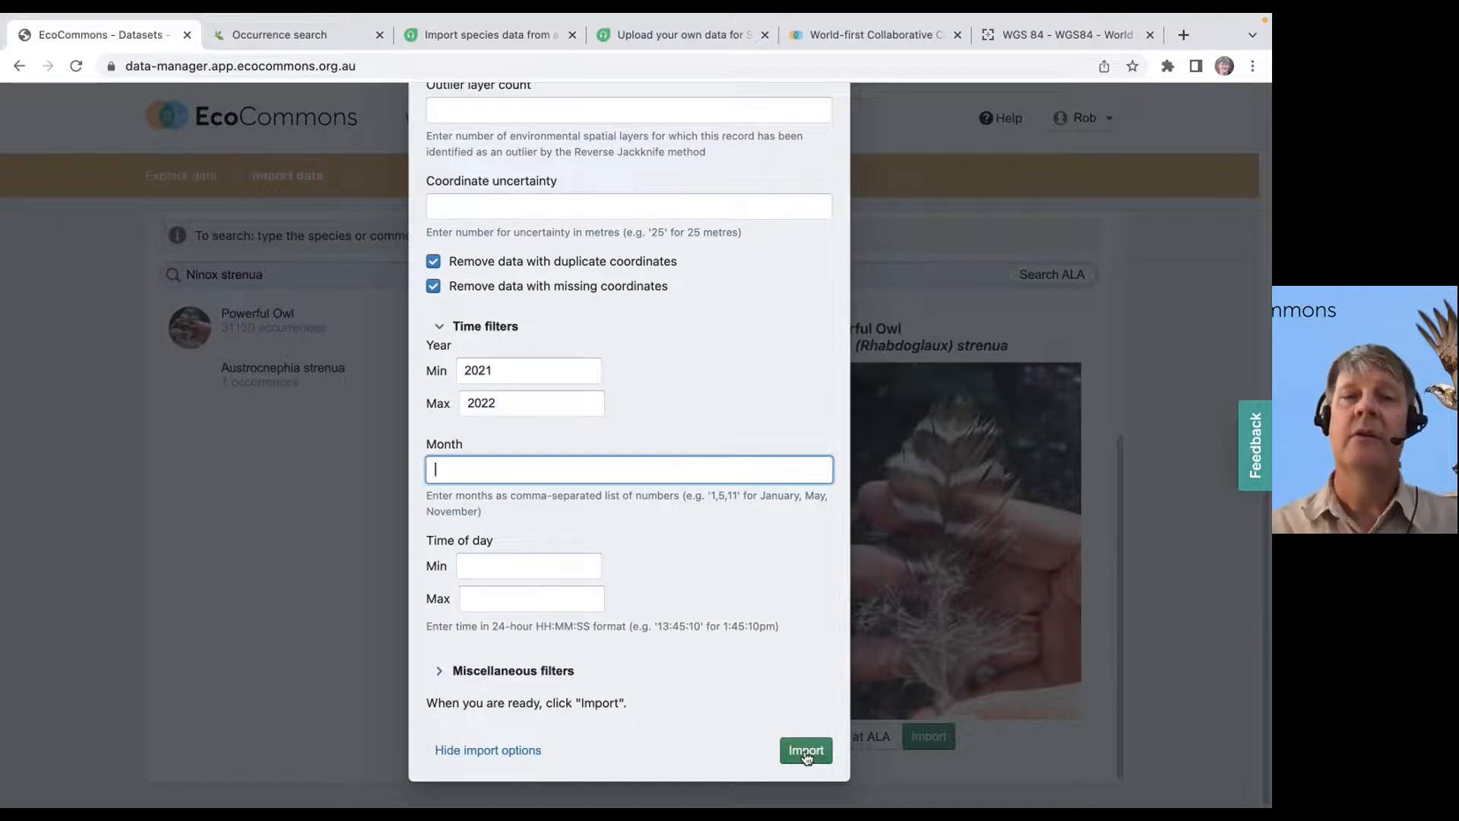
{"action": "left_click", "coordinate": [341, 453]}
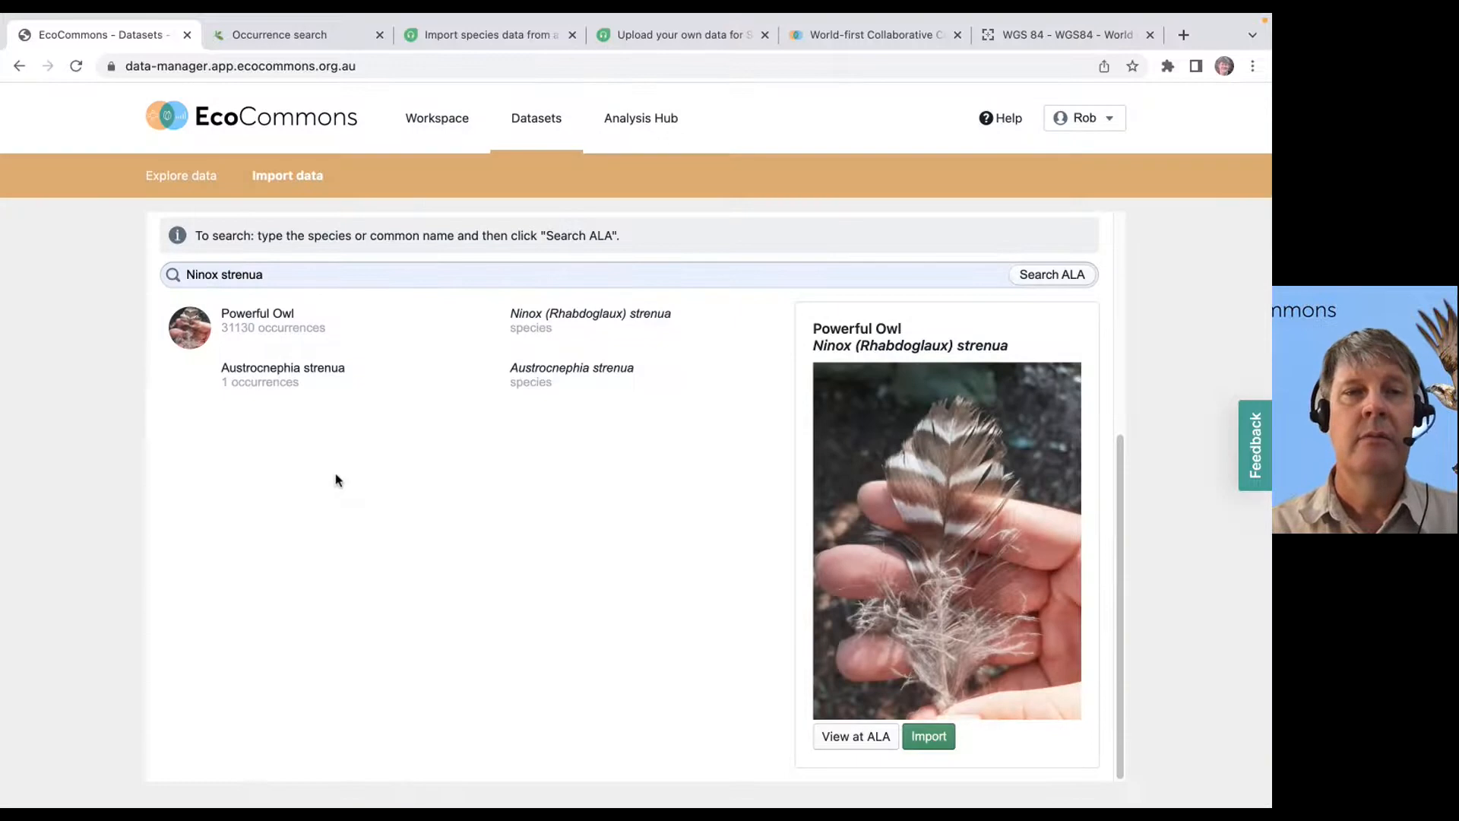
Filter the EcoCommons dataset list to My datasets and browse its first, third and second pages of entries.
{"action": "left_click", "coordinate": [545, 119]}
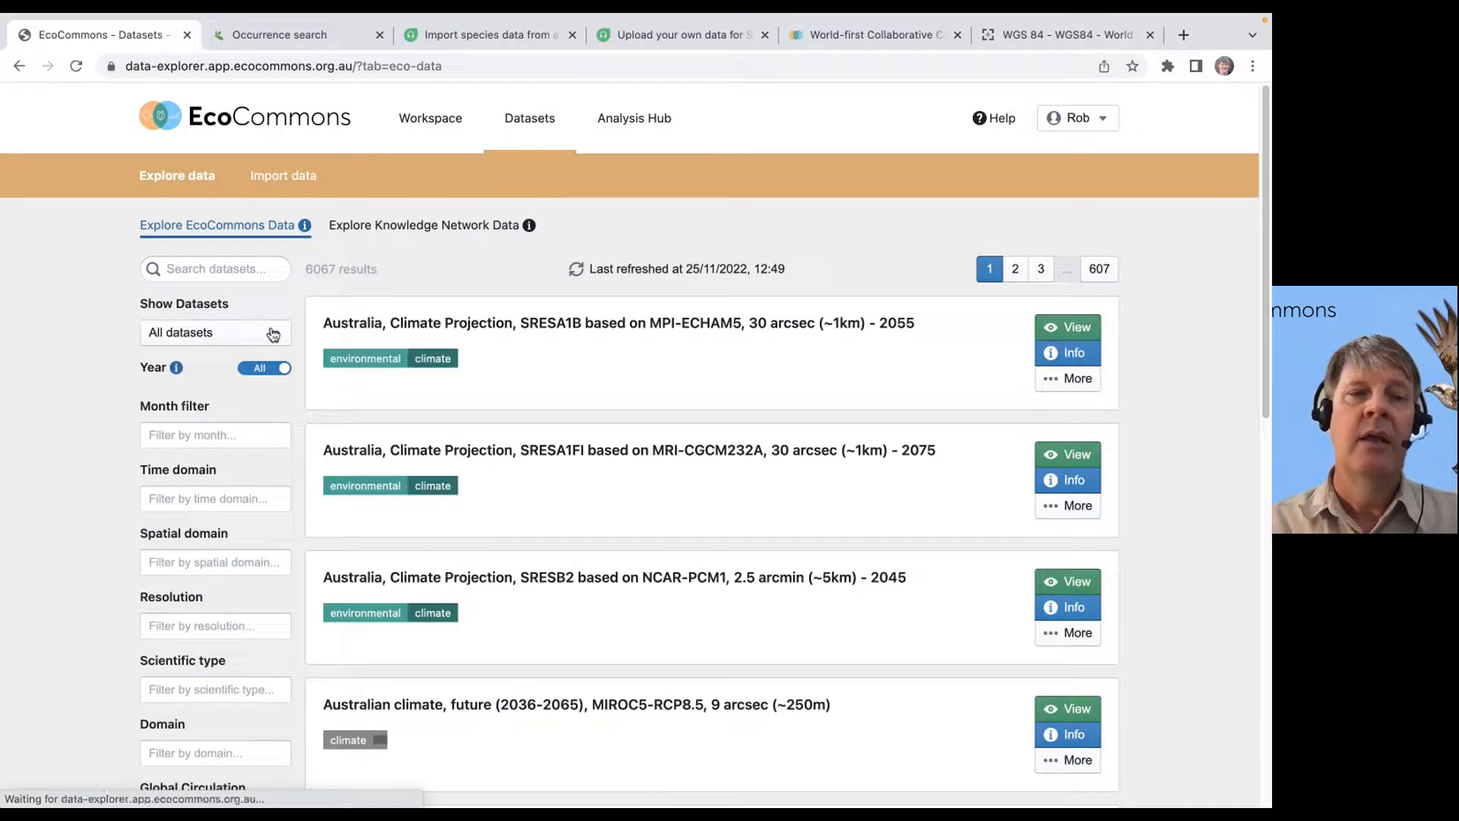
{"action": "left_click", "coordinate": [275, 334]}
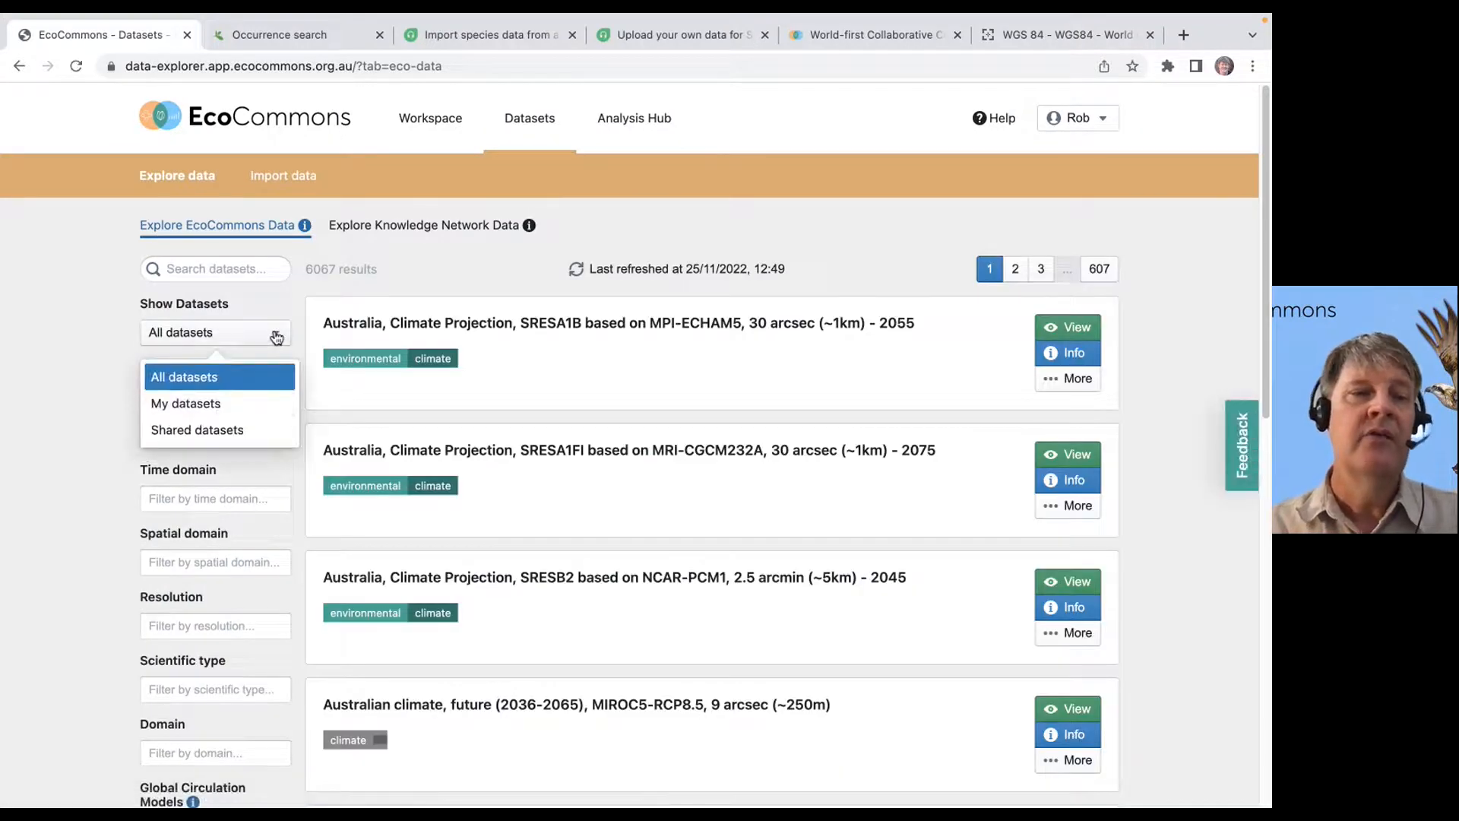
{"action": "left_click", "coordinate": [220, 408]}
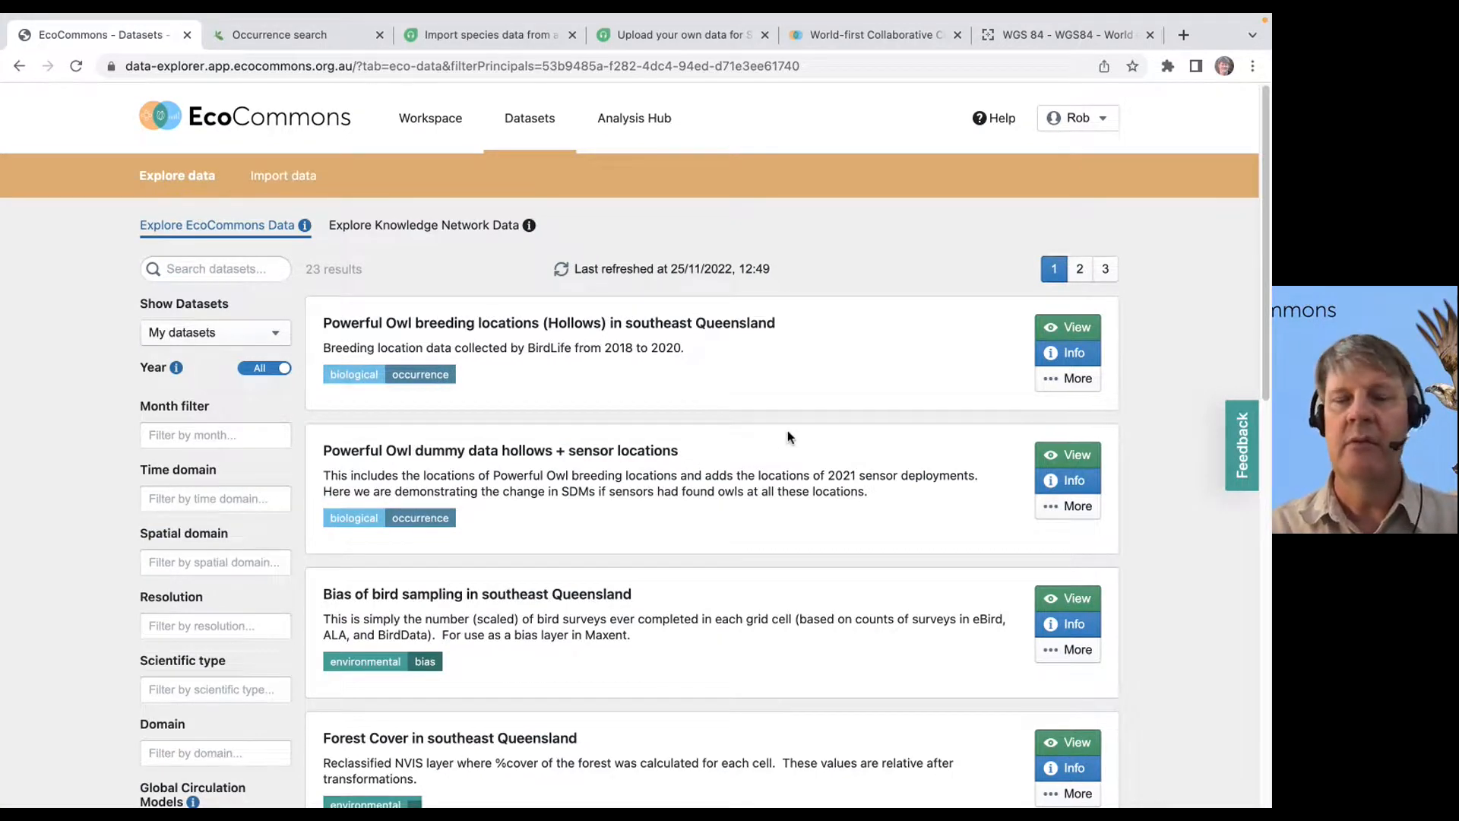
{"action": "scroll", "coordinate": [787, 432], "scroll_direction": "down", "scroll_amount": 15}
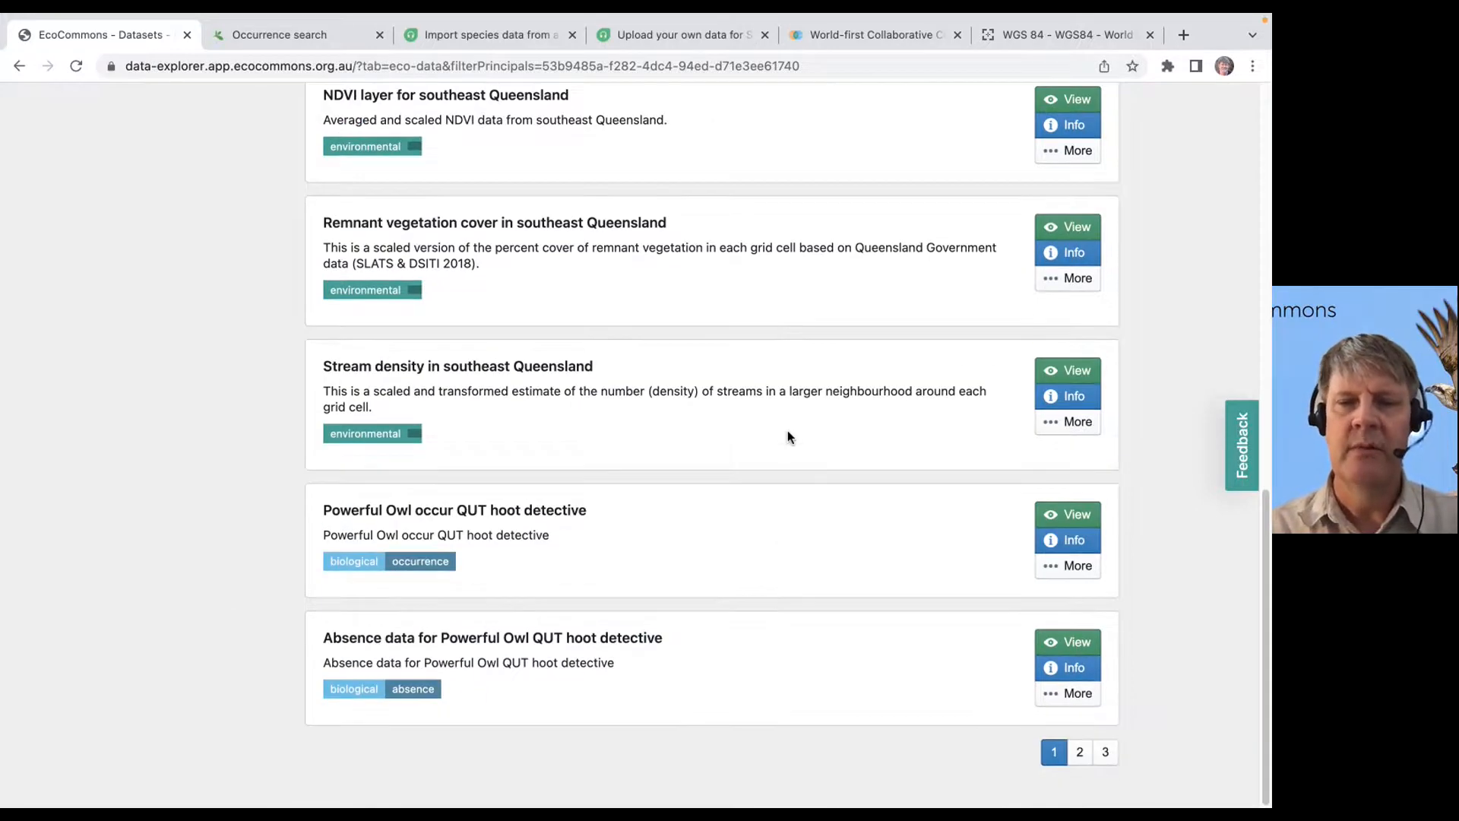
{"action": "scroll", "coordinate": [788, 437], "scroll_direction": "up", "scroll_amount": 15}
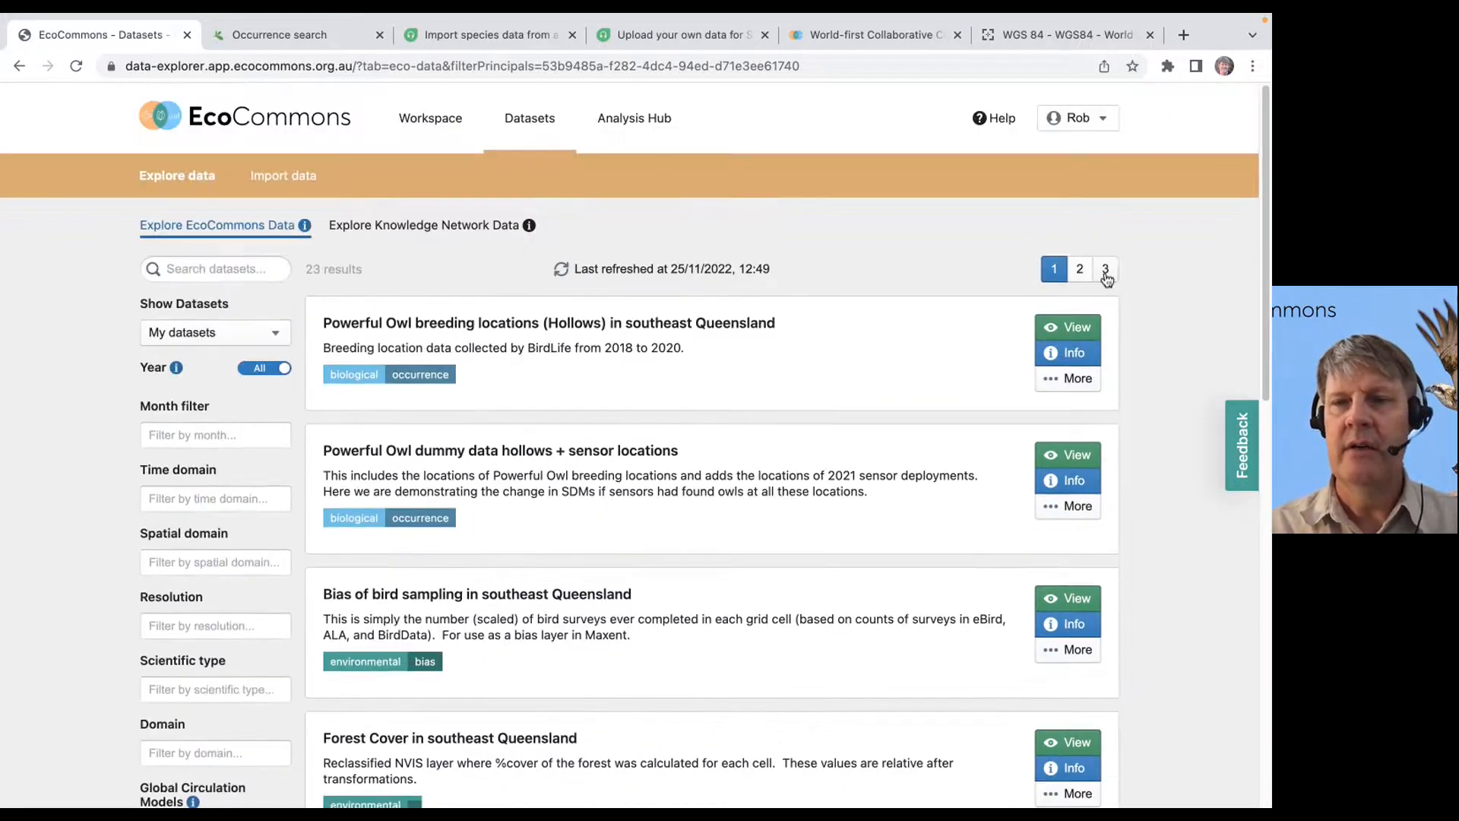
{"action": "left_click", "coordinate": [1106, 270]}
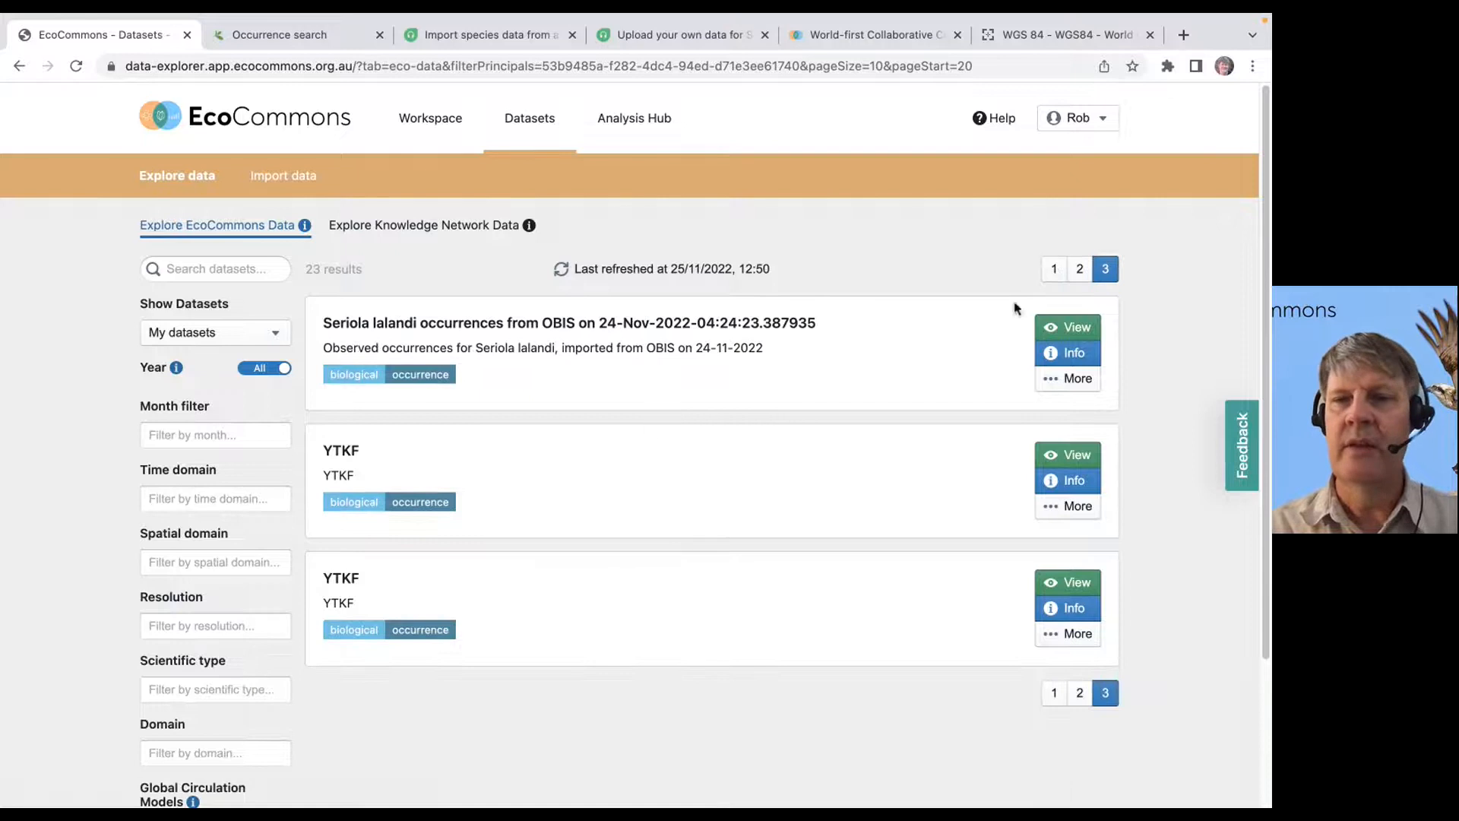
{"action": "left_click", "coordinate": [1080, 270]}
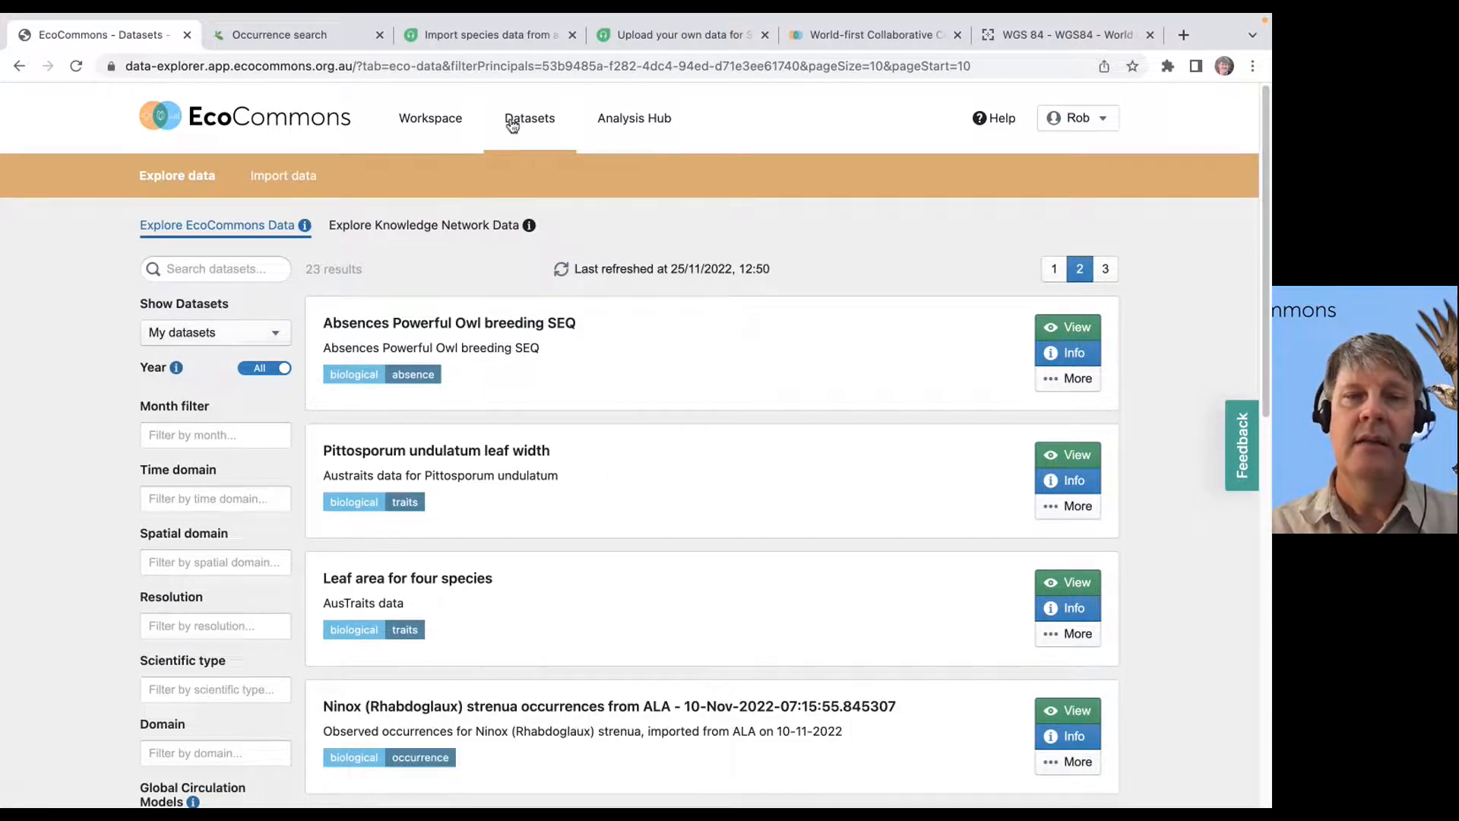
Start a third-party import of species occurrence data and review the providers available for searching.
{"action": "left_click", "coordinate": [300, 184]}
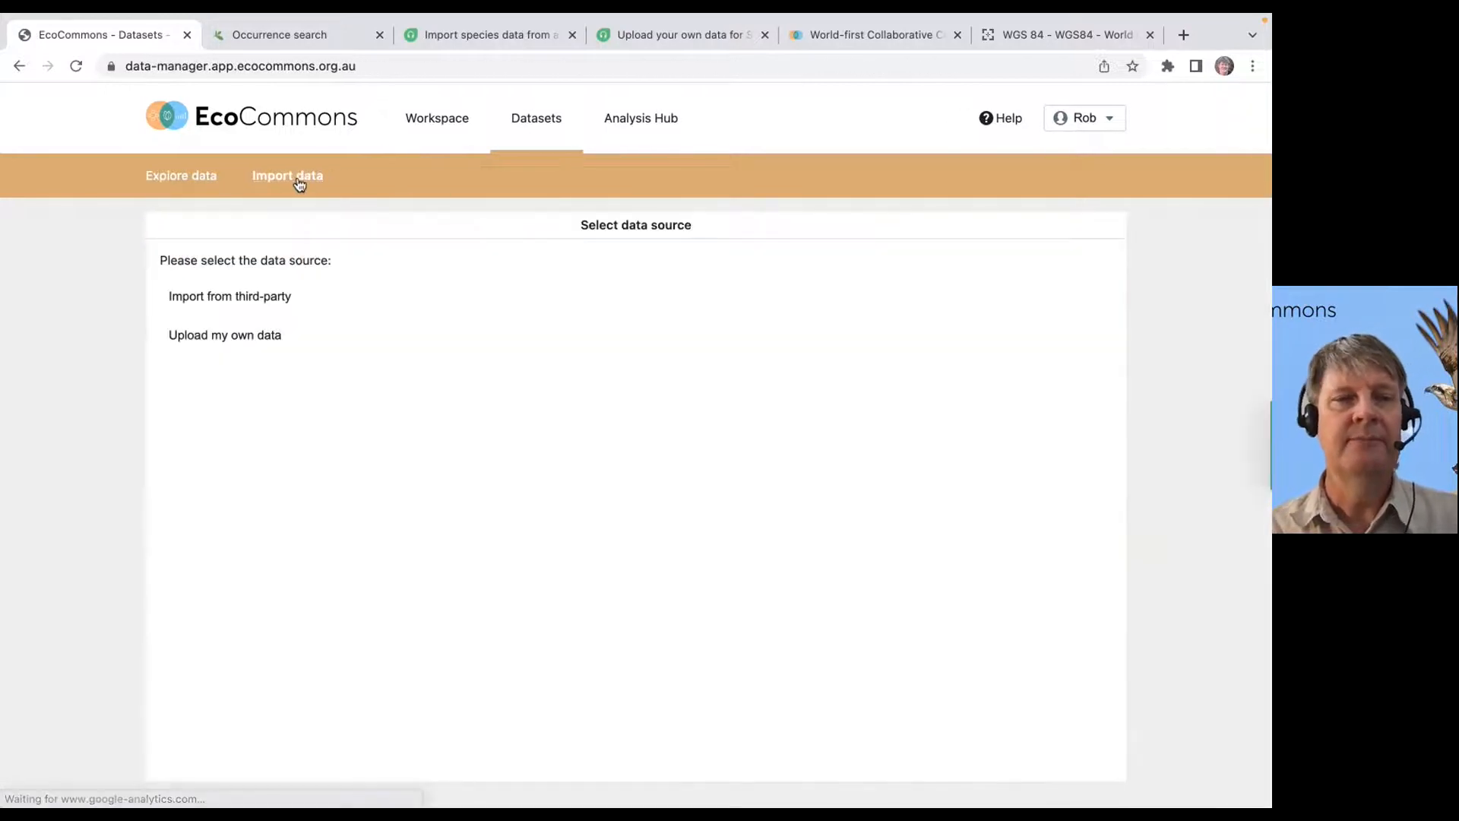
{"action": "left_click", "coordinate": [249, 288]}
{"action": "left_click", "coordinate": [251, 296]}
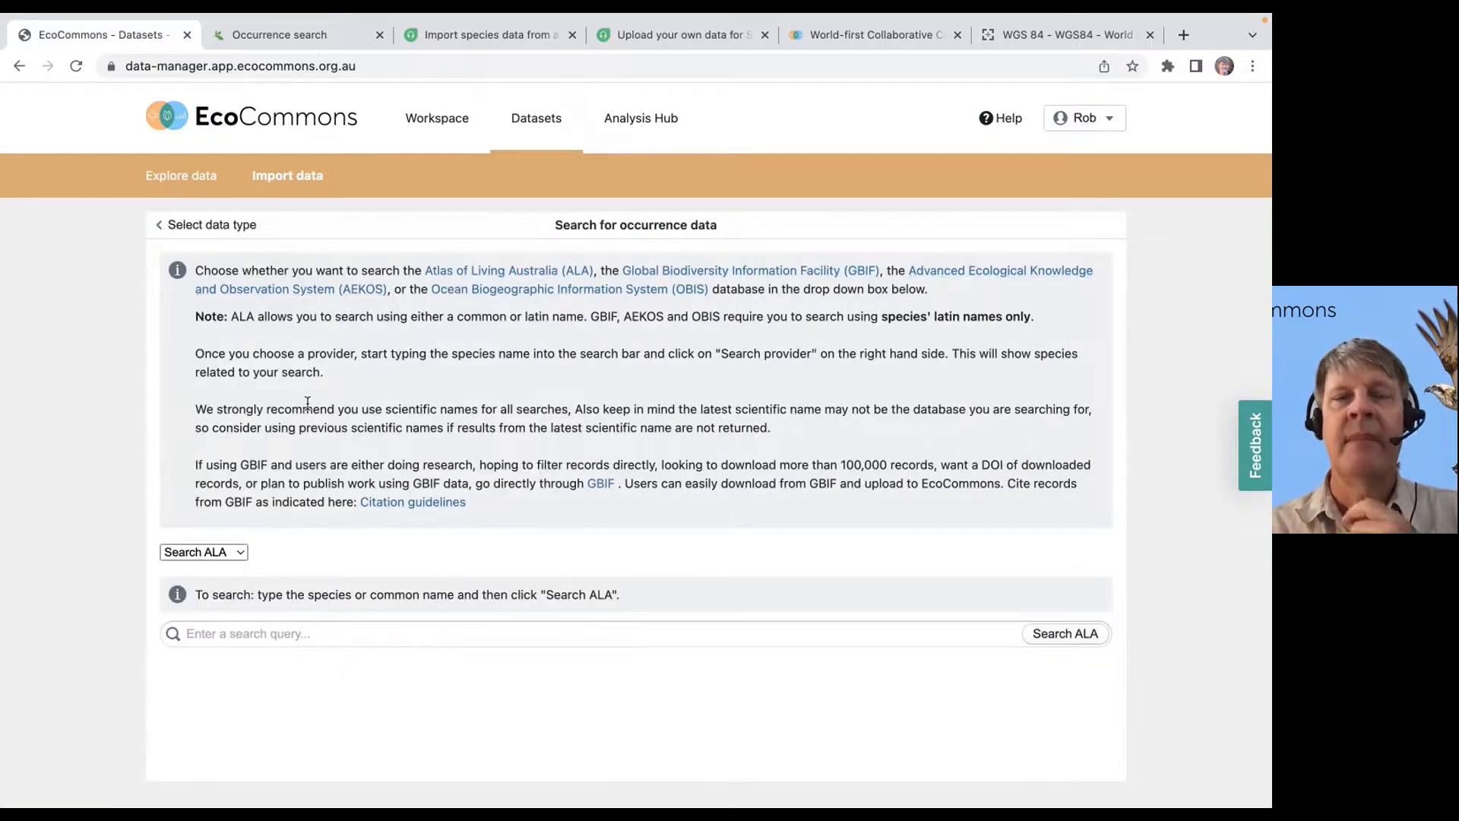
{"action": "left_click", "coordinate": [241, 553]}
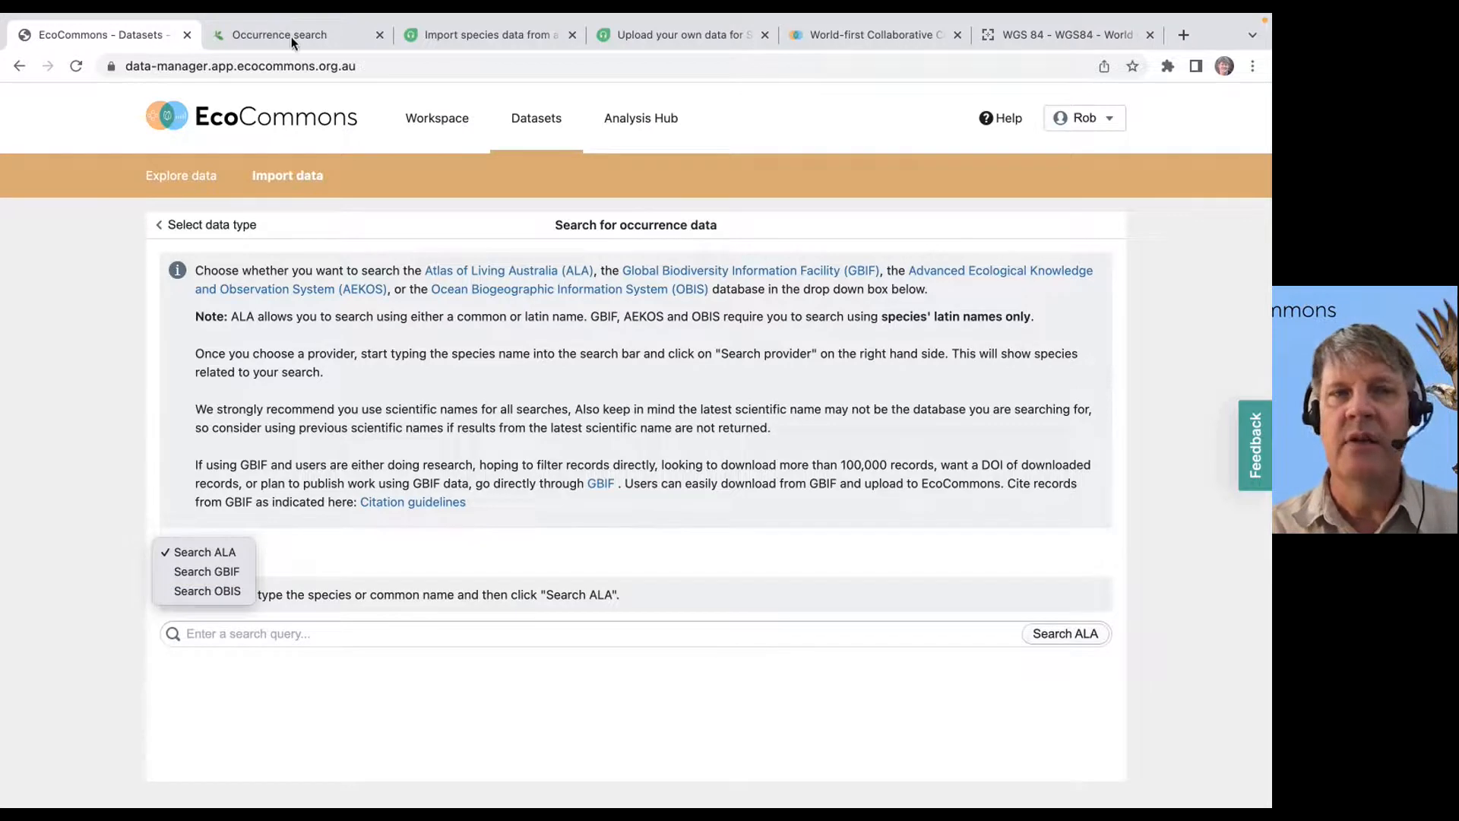
{"action": "key", "text": "Escape"}
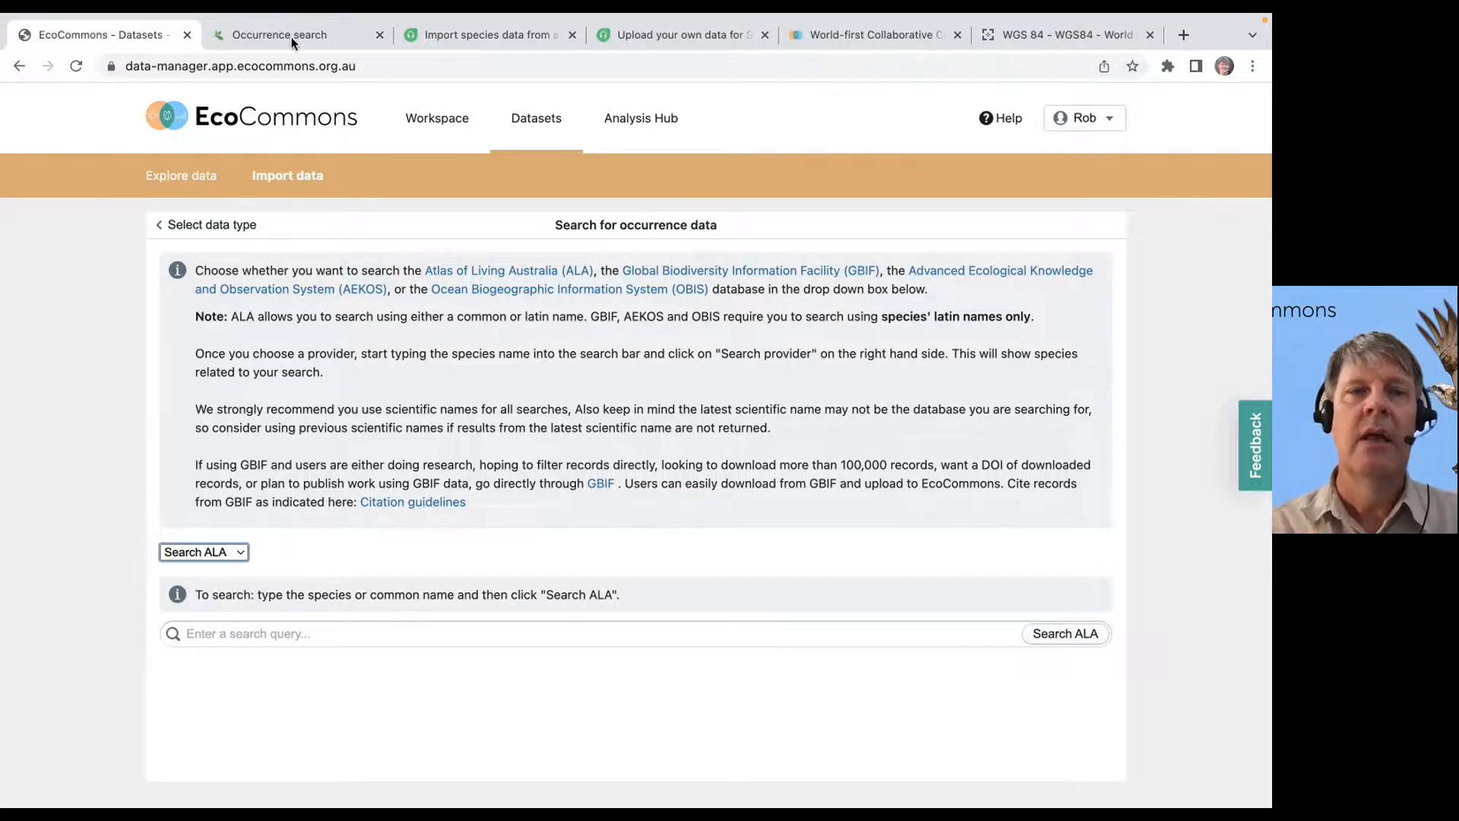
Switch to the GBIF occurrence search for Ninox strenua, clear its Preserved specimen filter and look over the data retrieval options.
{"action": "left_click", "coordinate": [290, 35]}
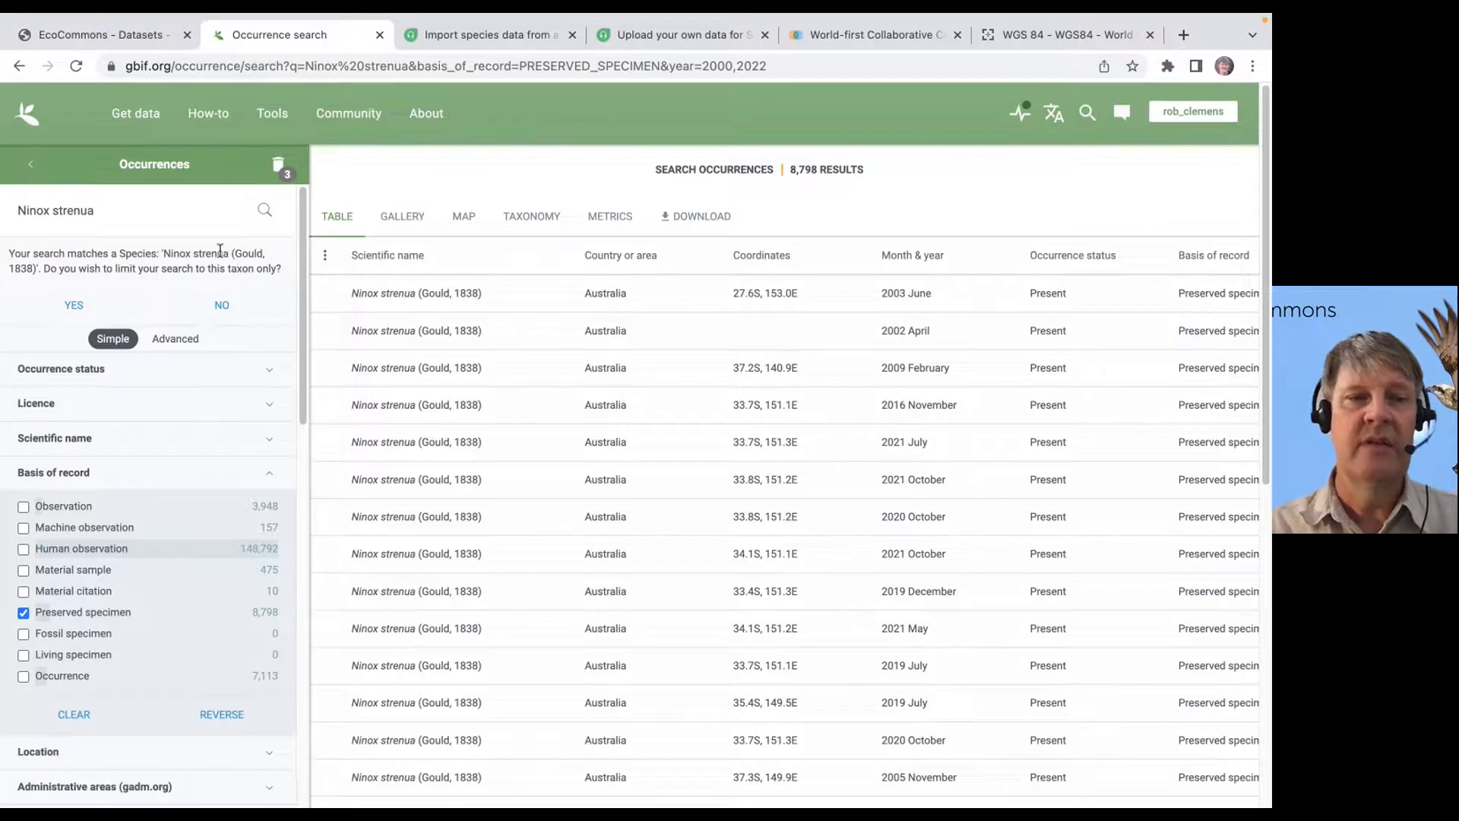
{"action": "left_click", "coordinate": [29, 617]}
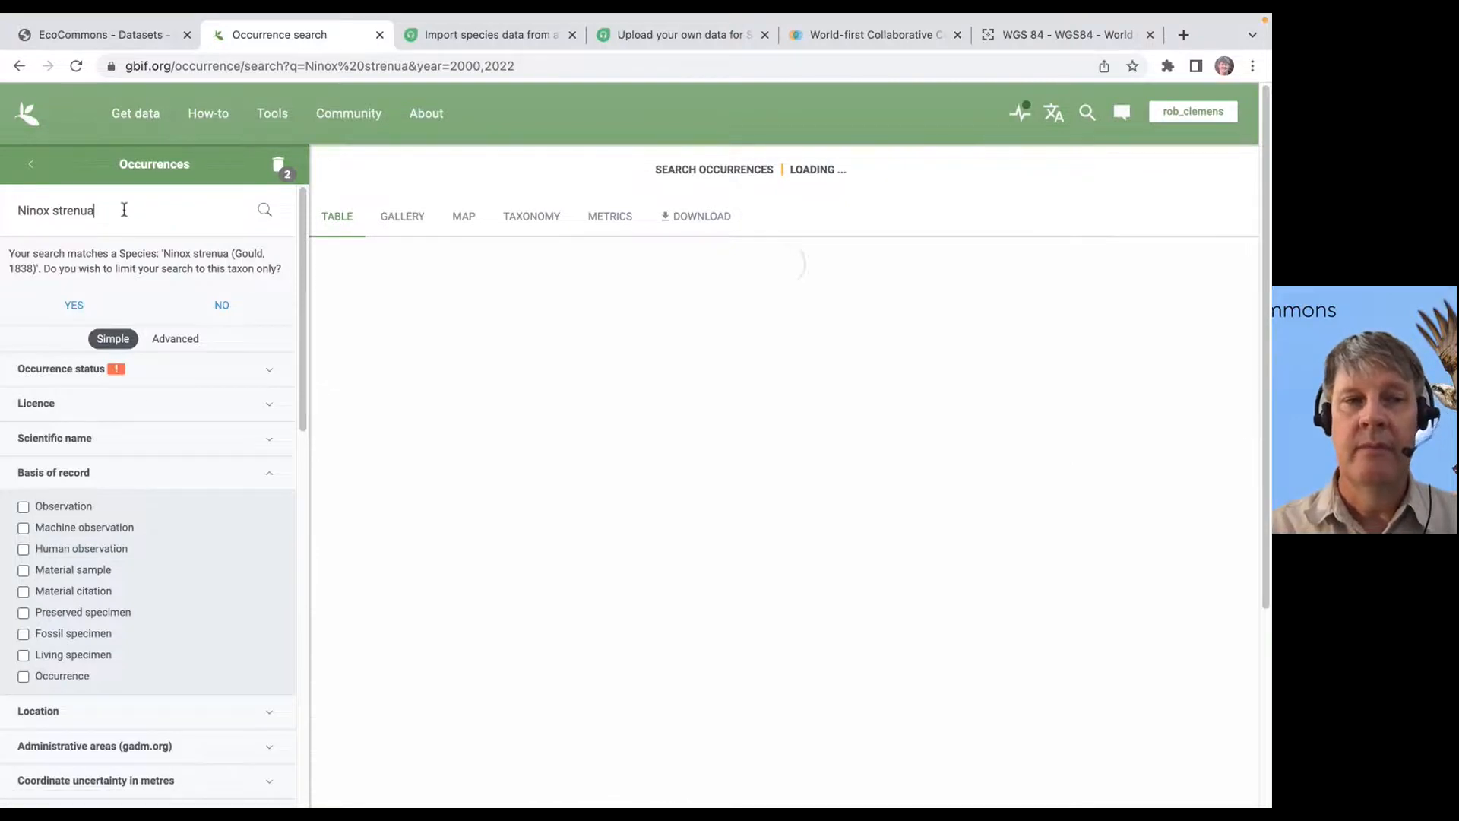
{"action": "left_click_drag", "start_coordinate": [125, 211], "coordinate": [8, 210]}
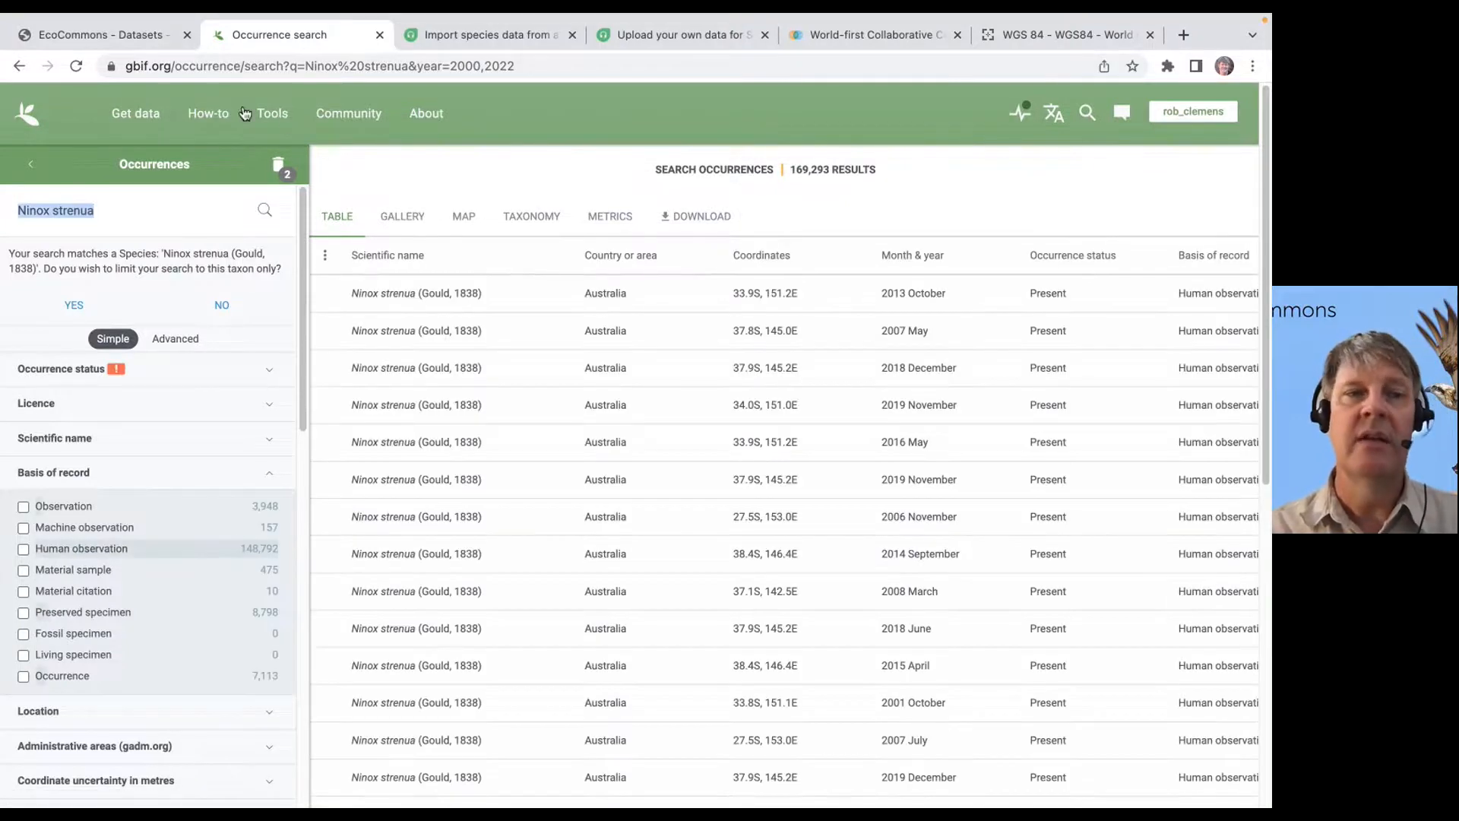
{"action": "left_click", "coordinate": [145, 116]}
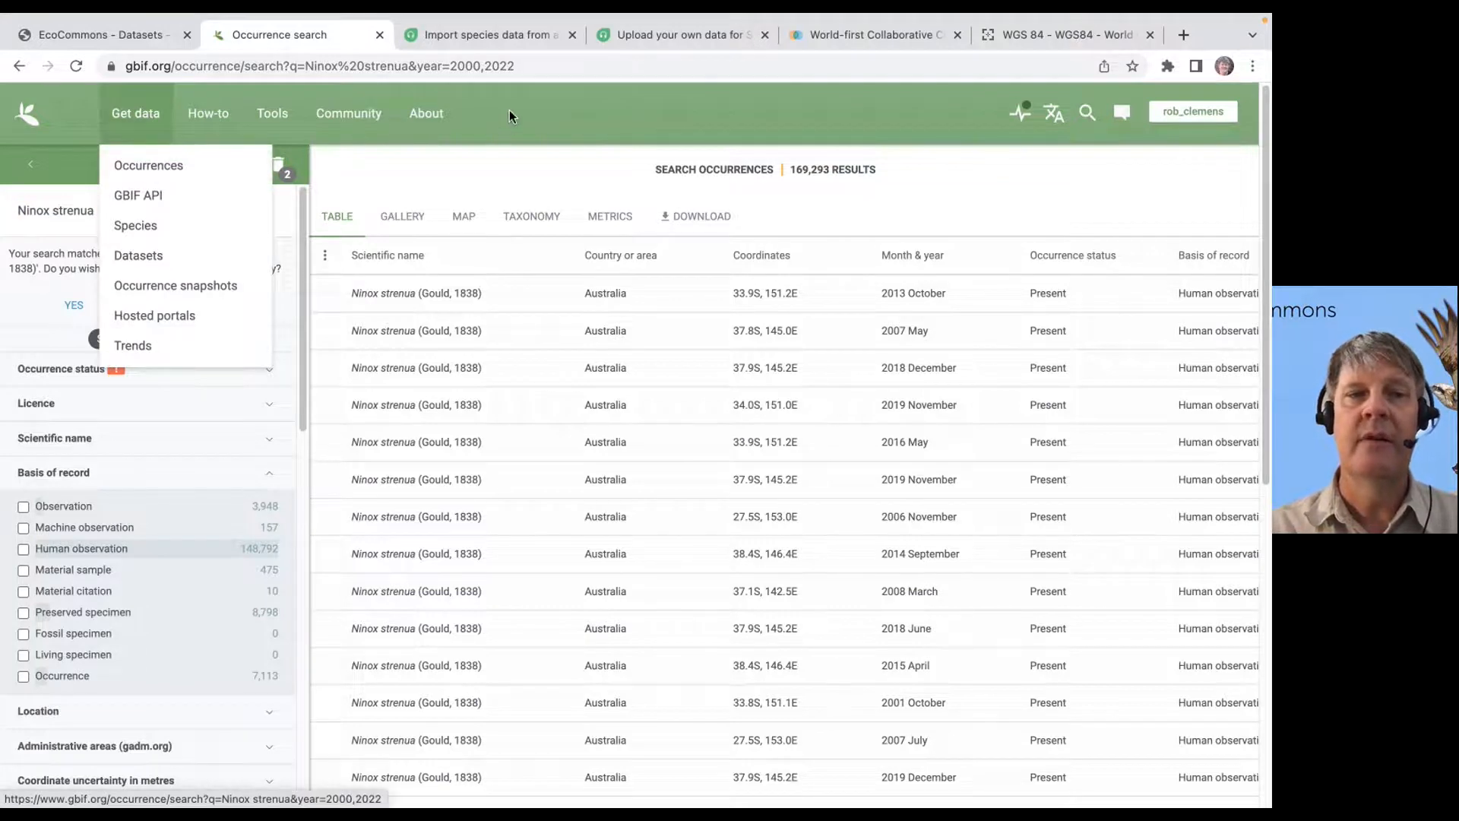
{"action": "left_click", "coordinate": [58, 175]}
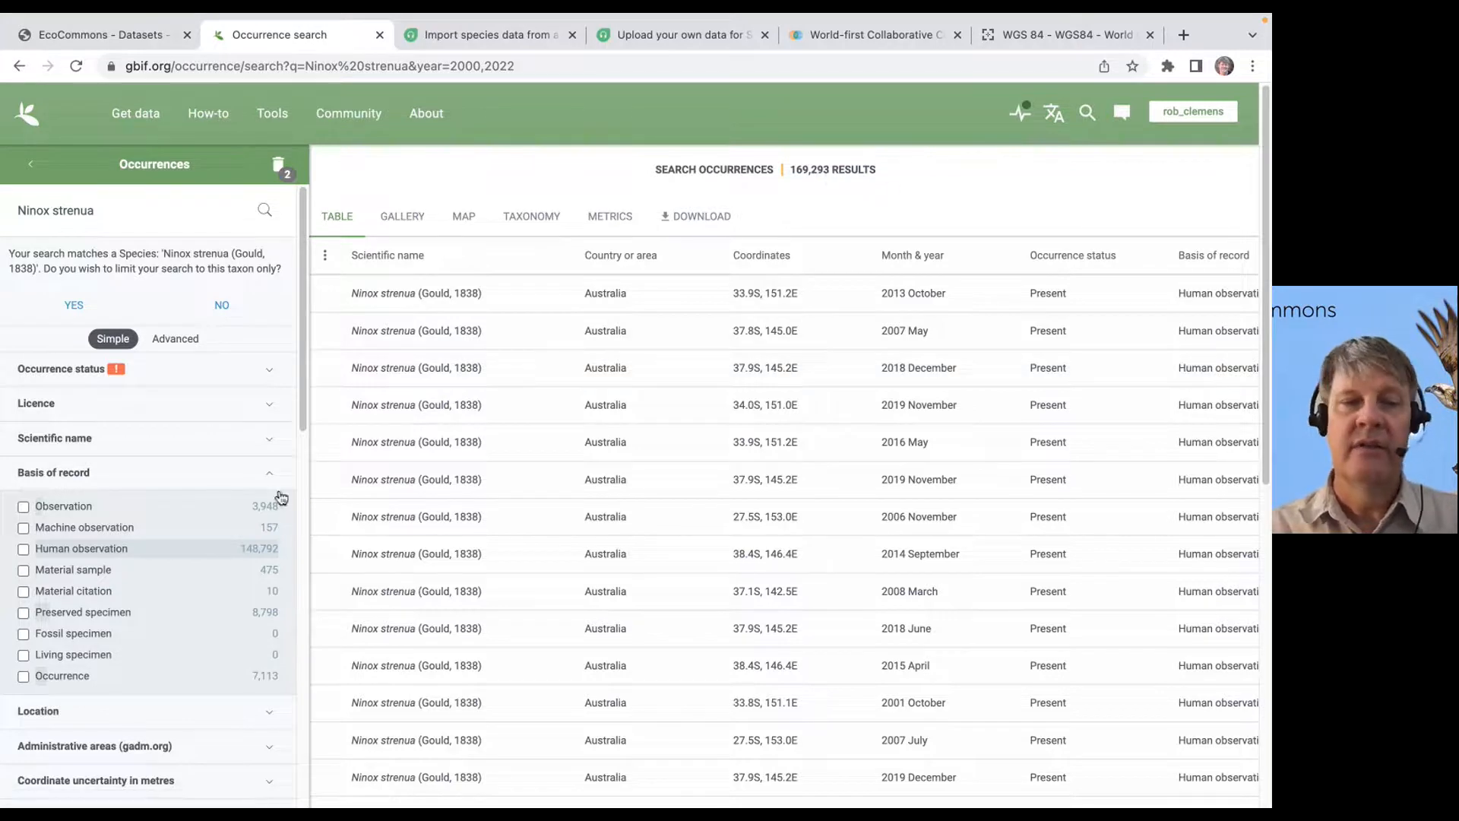
Limit the GBIF records to preserved specimens and review the year and dataset filters.
{"action": "left_click", "coordinate": [24, 614]}
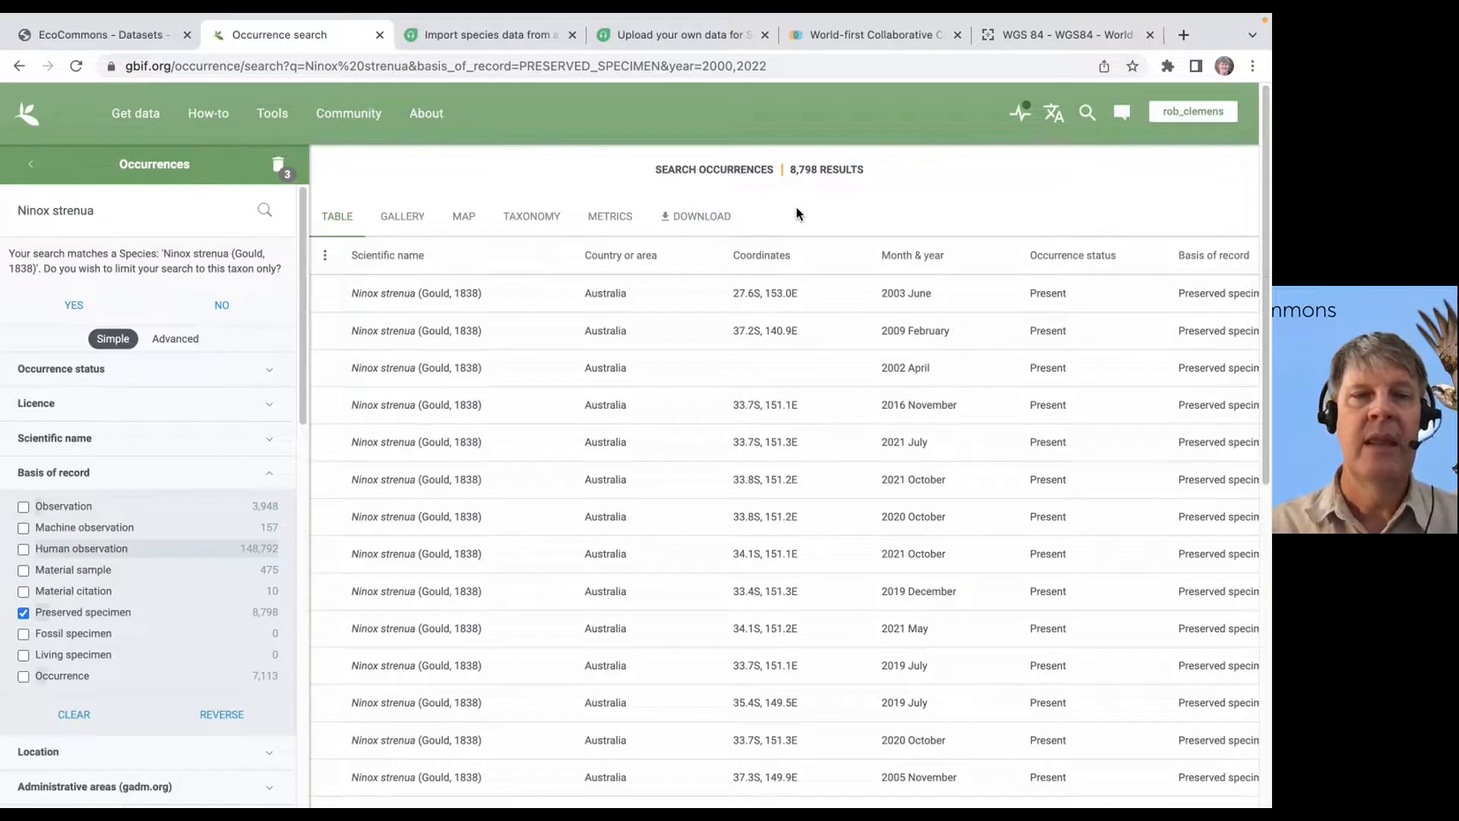
{"action": "scroll", "coordinate": [187, 457], "scroll_direction": "down", "scroll_amount": 5}
{"action": "scroll", "coordinate": [187, 456], "scroll_direction": "down", "scroll_amount": 8}
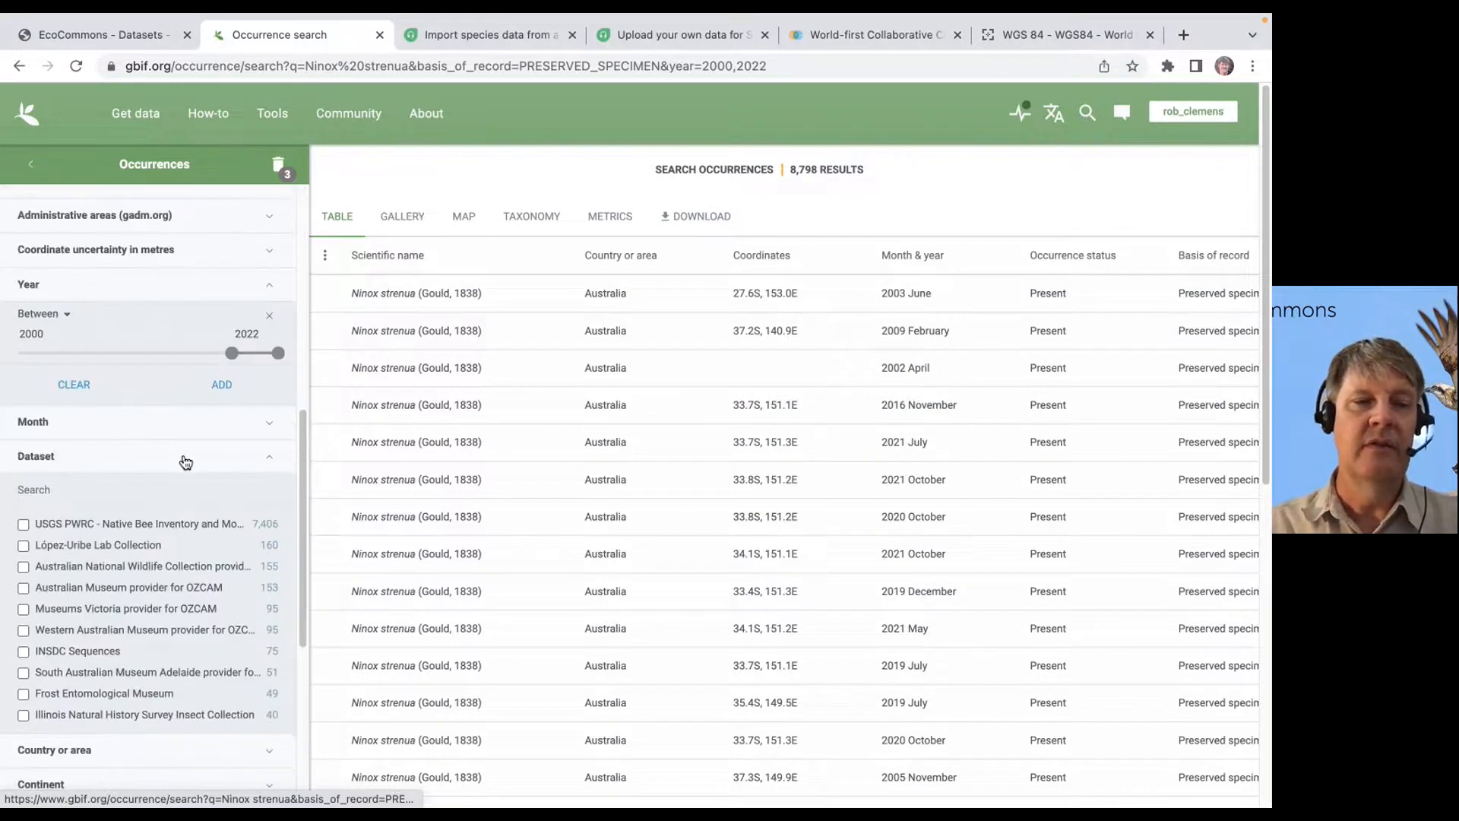
{"action": "scroll", "coordinate": [185, 460], "scroll_direction": "up", "scroll_amount": 12}
{"action": "scroll", "coordinate": [185, 462], "scroll_direction": "up", "scroll_amount": 2}
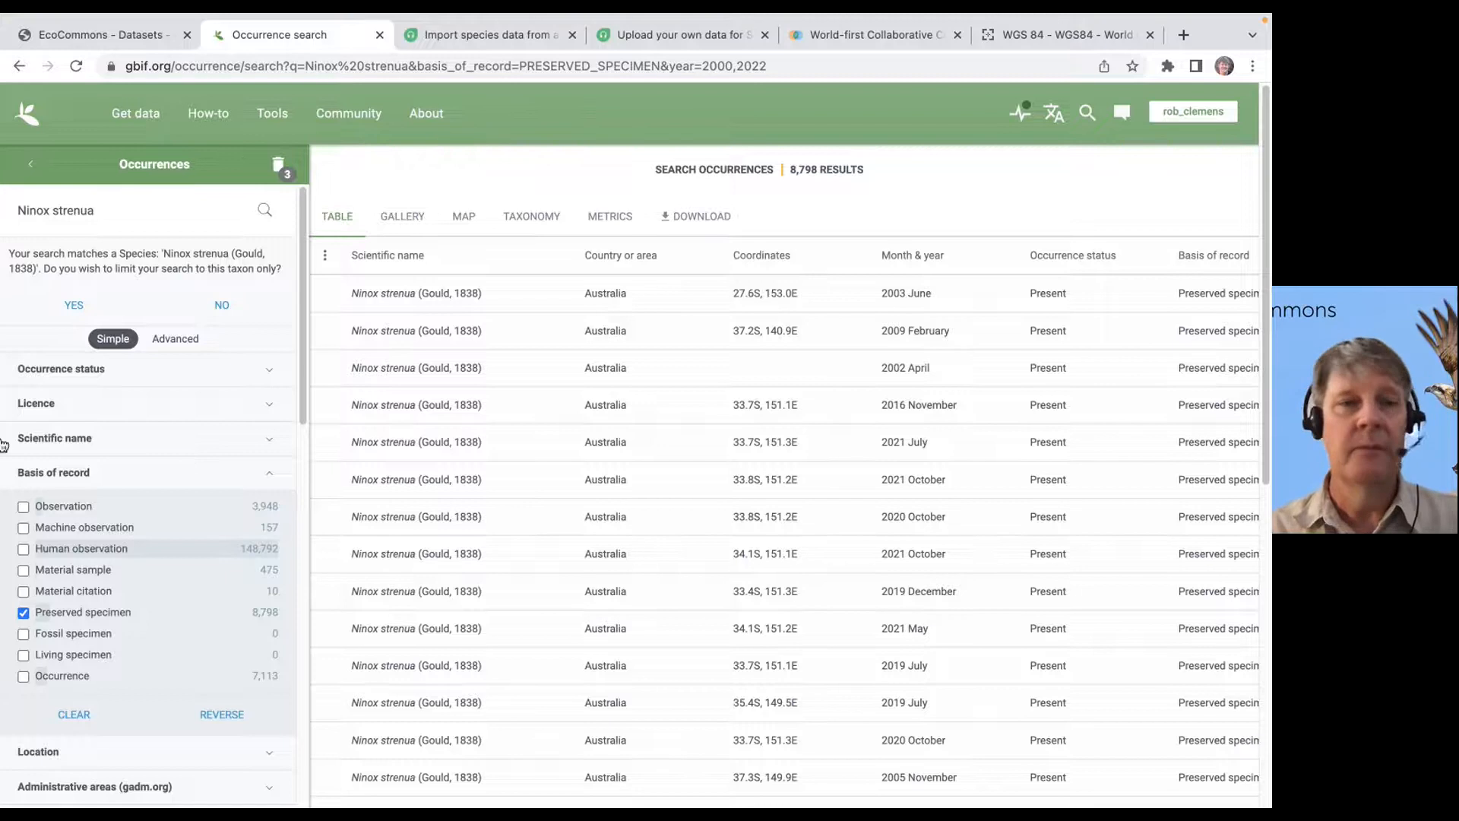
Switch back to EcoCommons and restart the data import with uploading your own data as the source.
{"action": "mouse_move", "coordinate": [142, 31]}
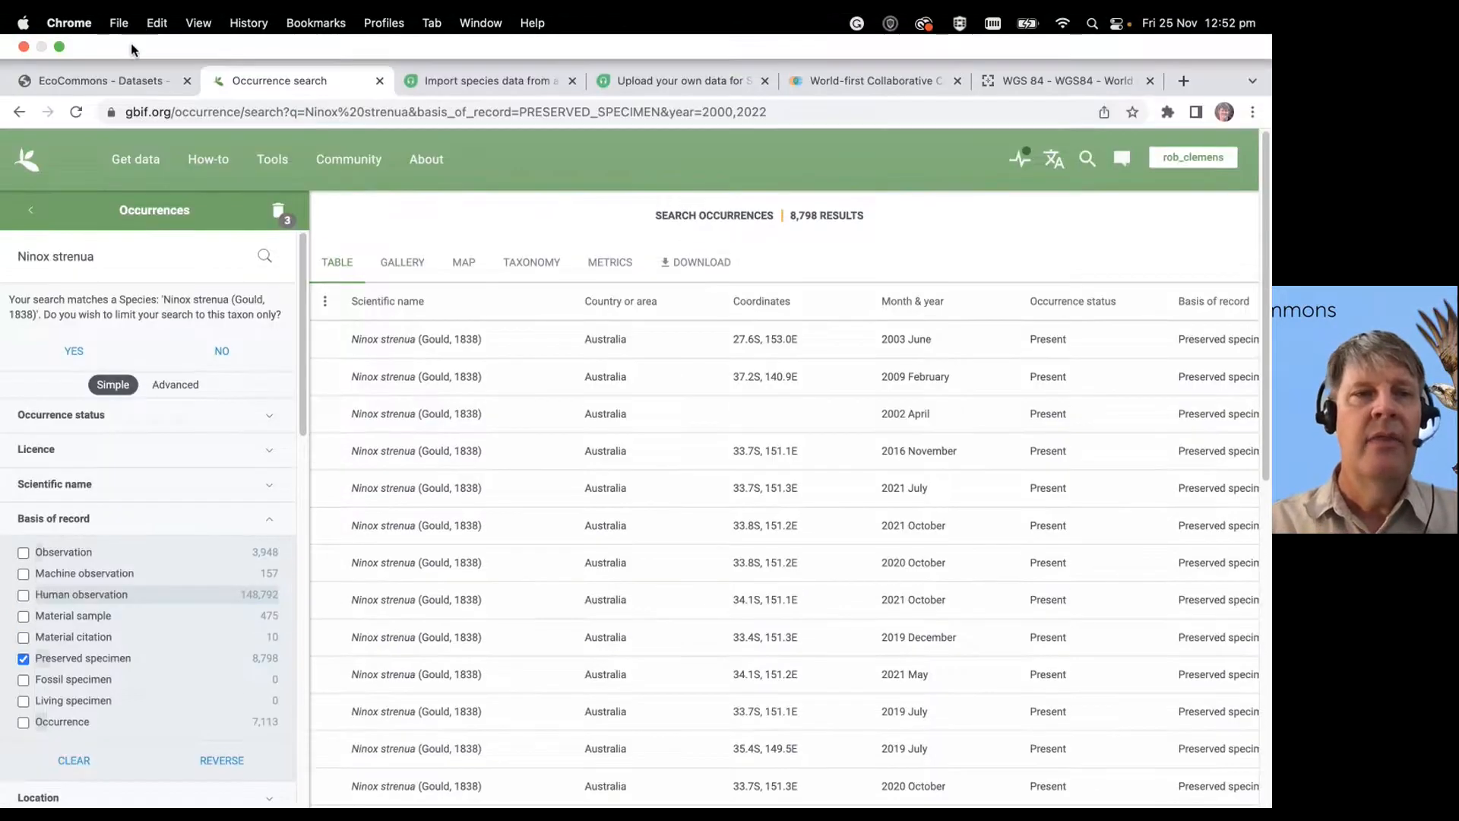
{"action": "left_click", "coordinate": [125, 75]}
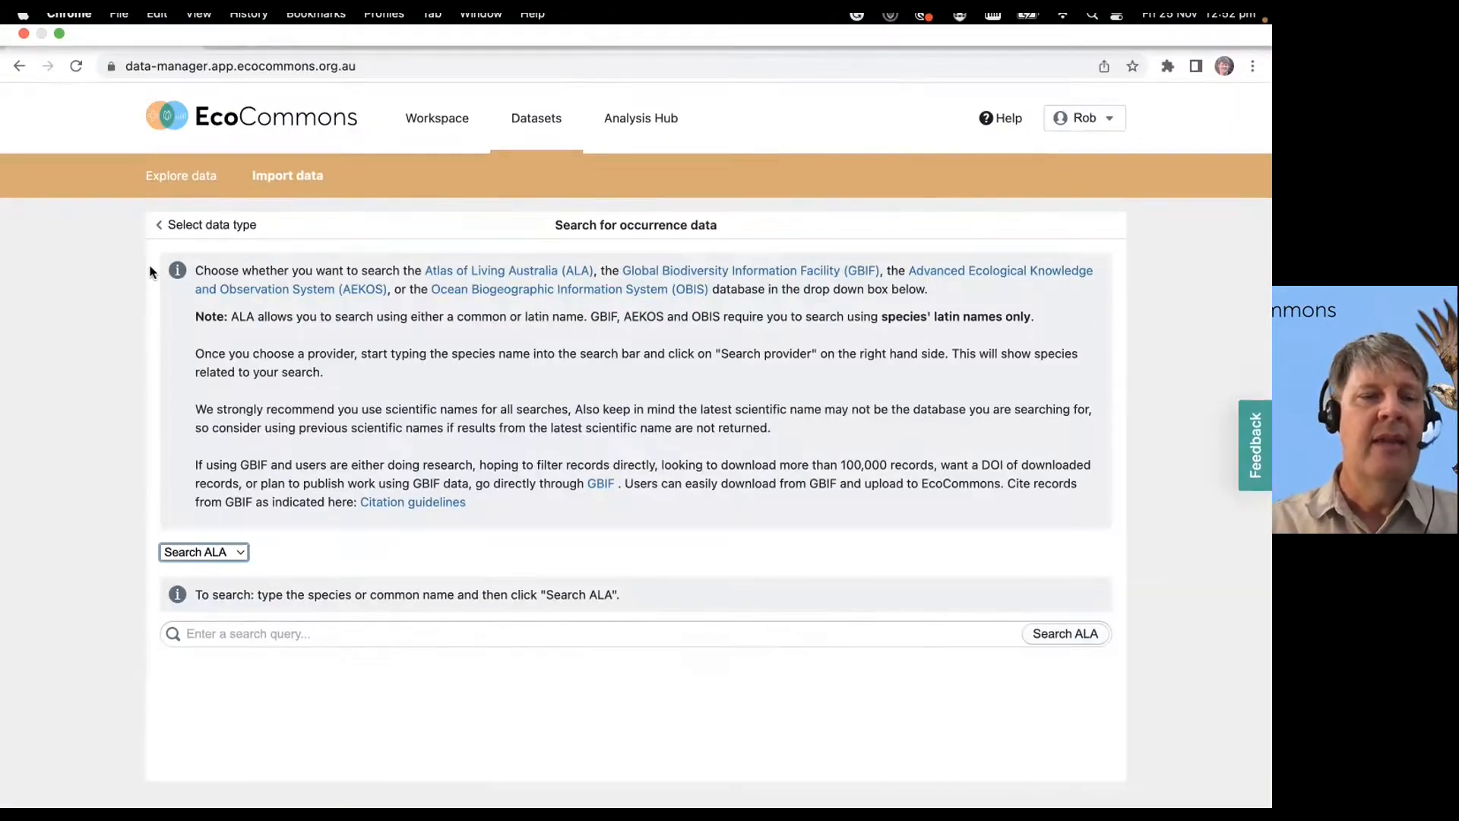
{"action": "left_click", "coordinate": [239, 553]}
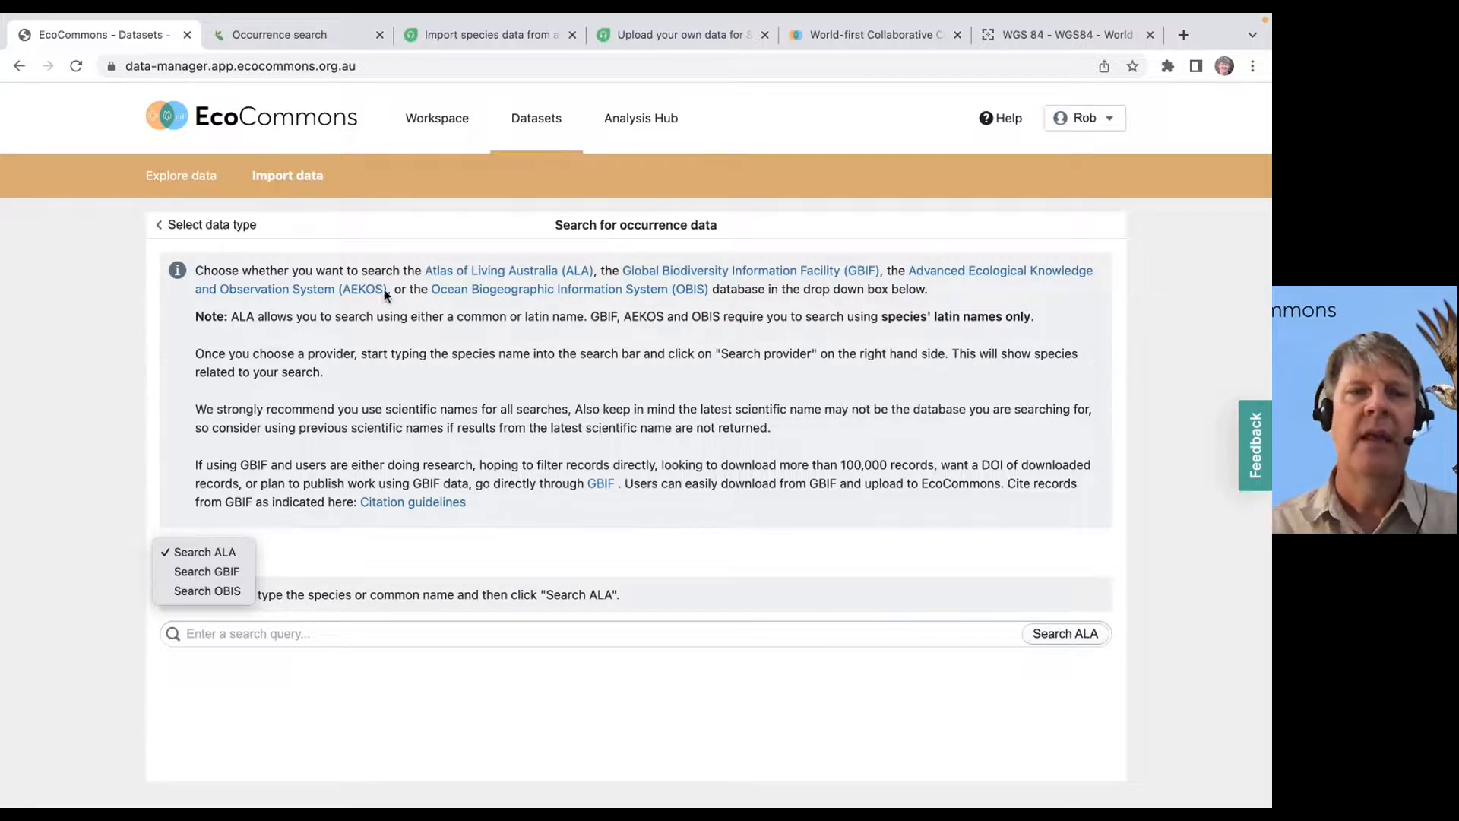
{"action": "left_click", "coordinate": [294, 174]}
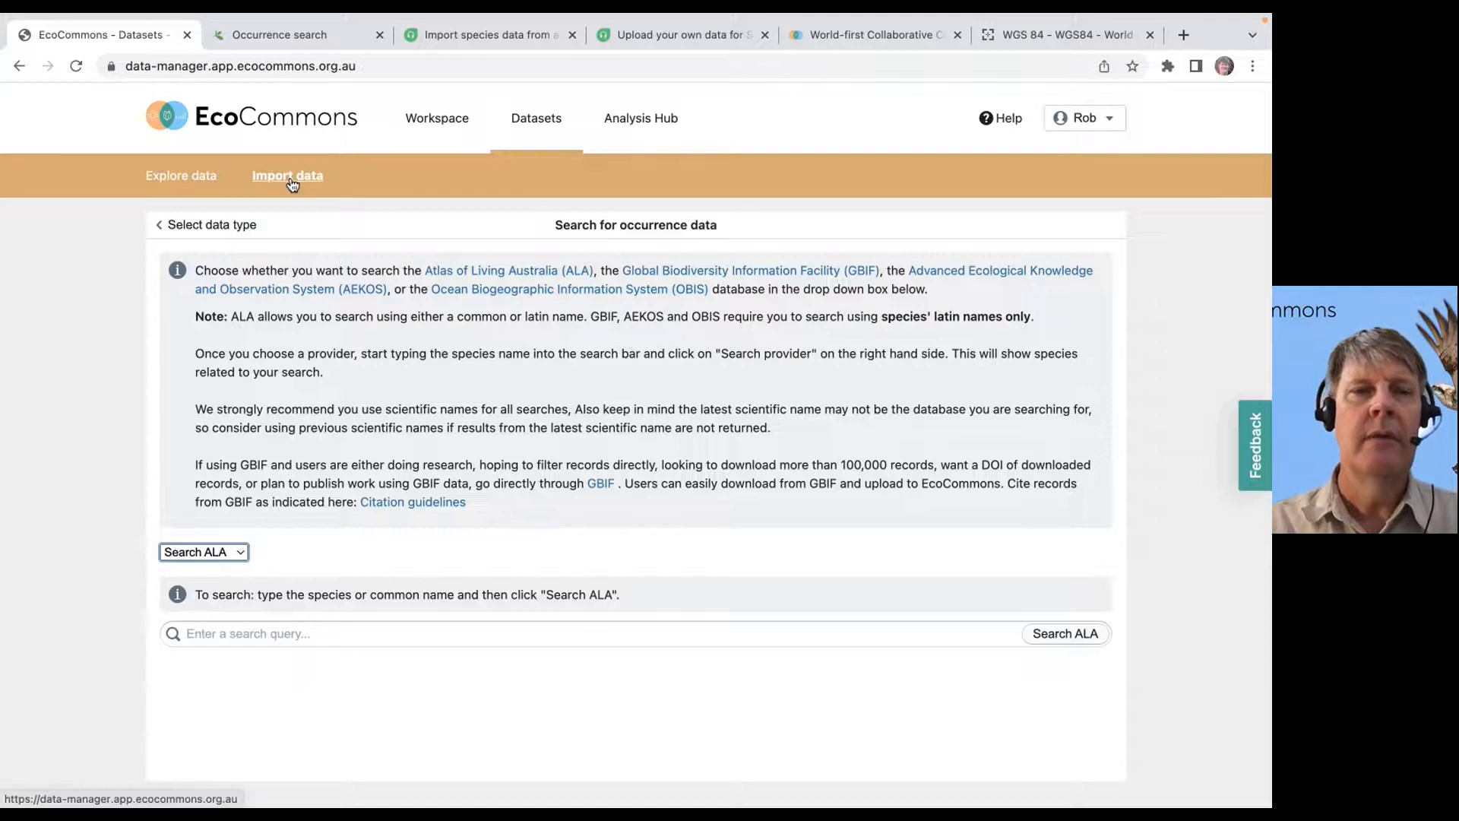
{"action": "left_click", "coordinate": [292, 181]}
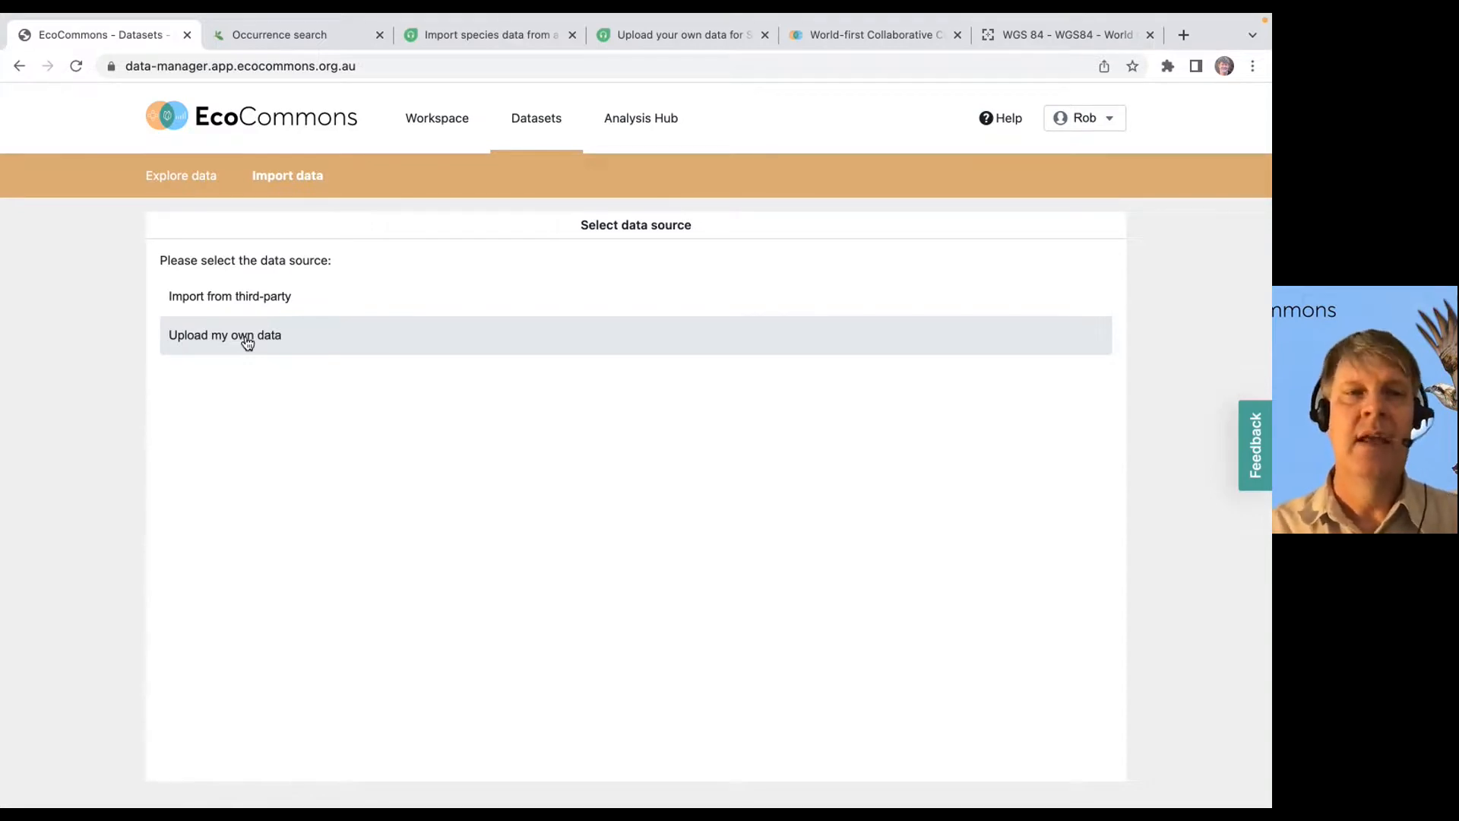
{"action": "left_click", "coordinate": [247, 343]}
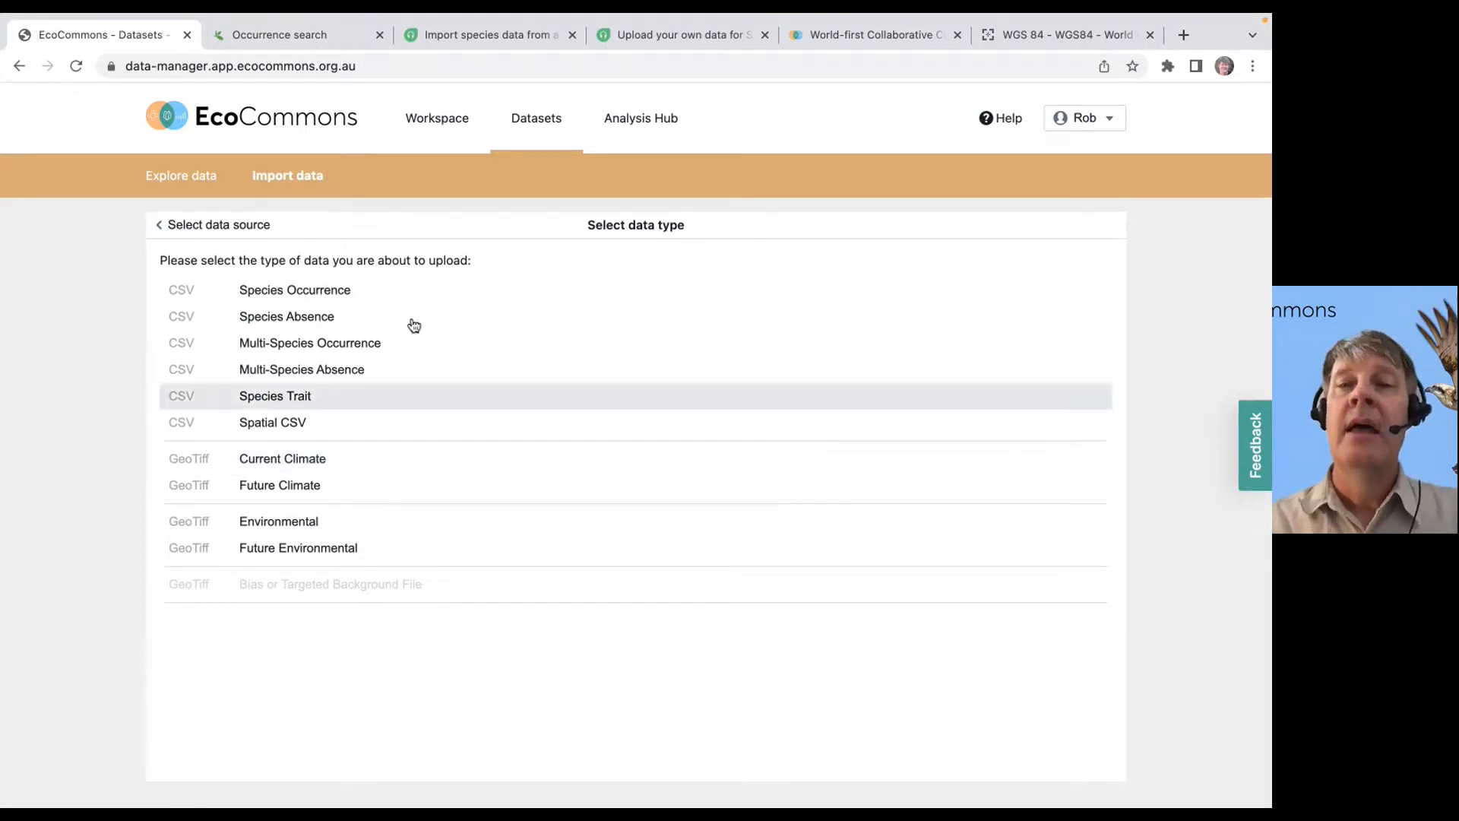
Check the EPSG:4326 reference name on the epsg.io WGS 84 page and return to the EcoCommons upload data types.
{"action": "left_click", "coordinate": [1050, 36]}
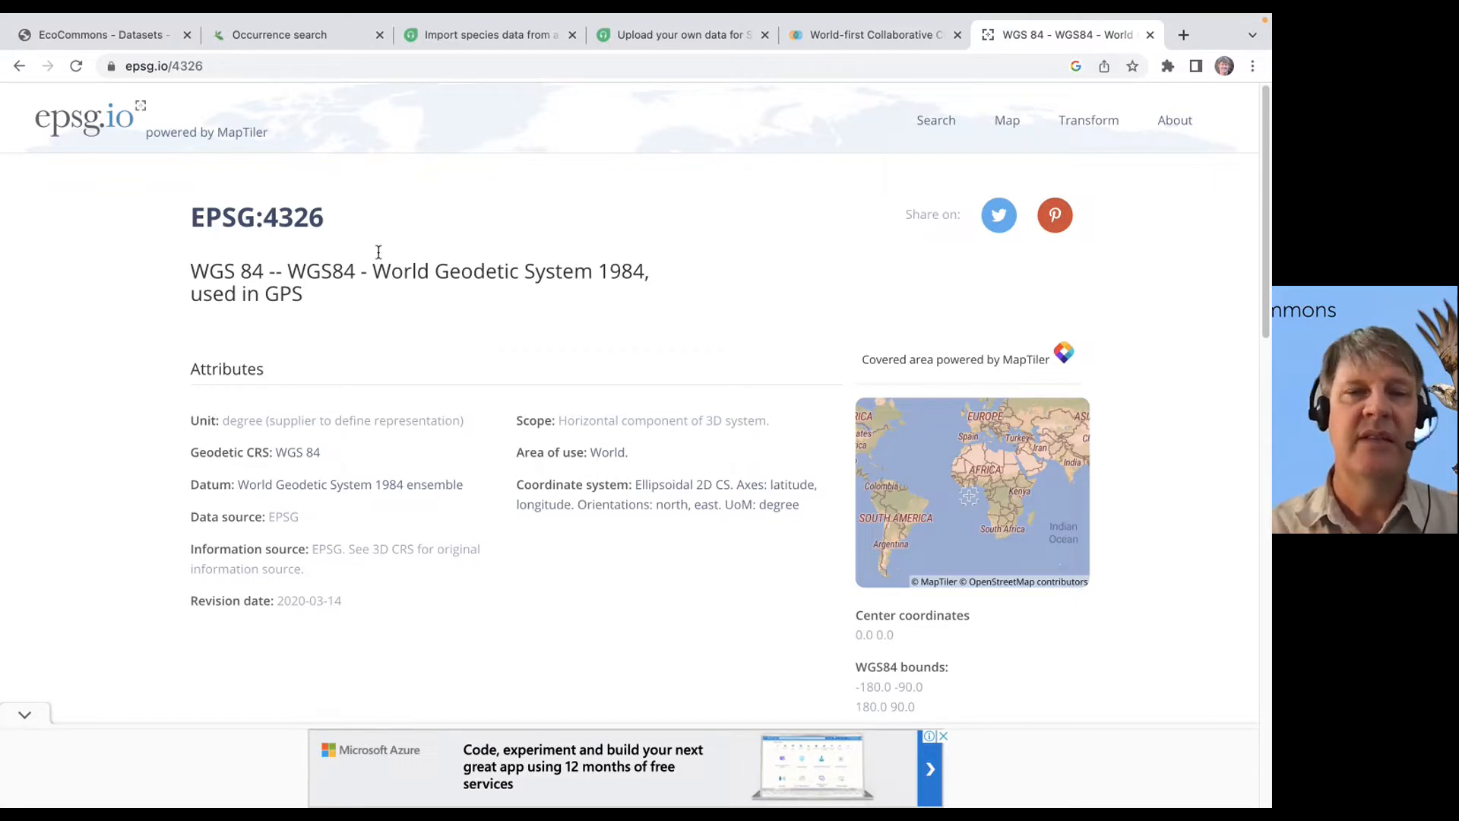
{"action": "left_click_drag", "start_coordinate": [335, 228], "coordinate": [194, 216]}
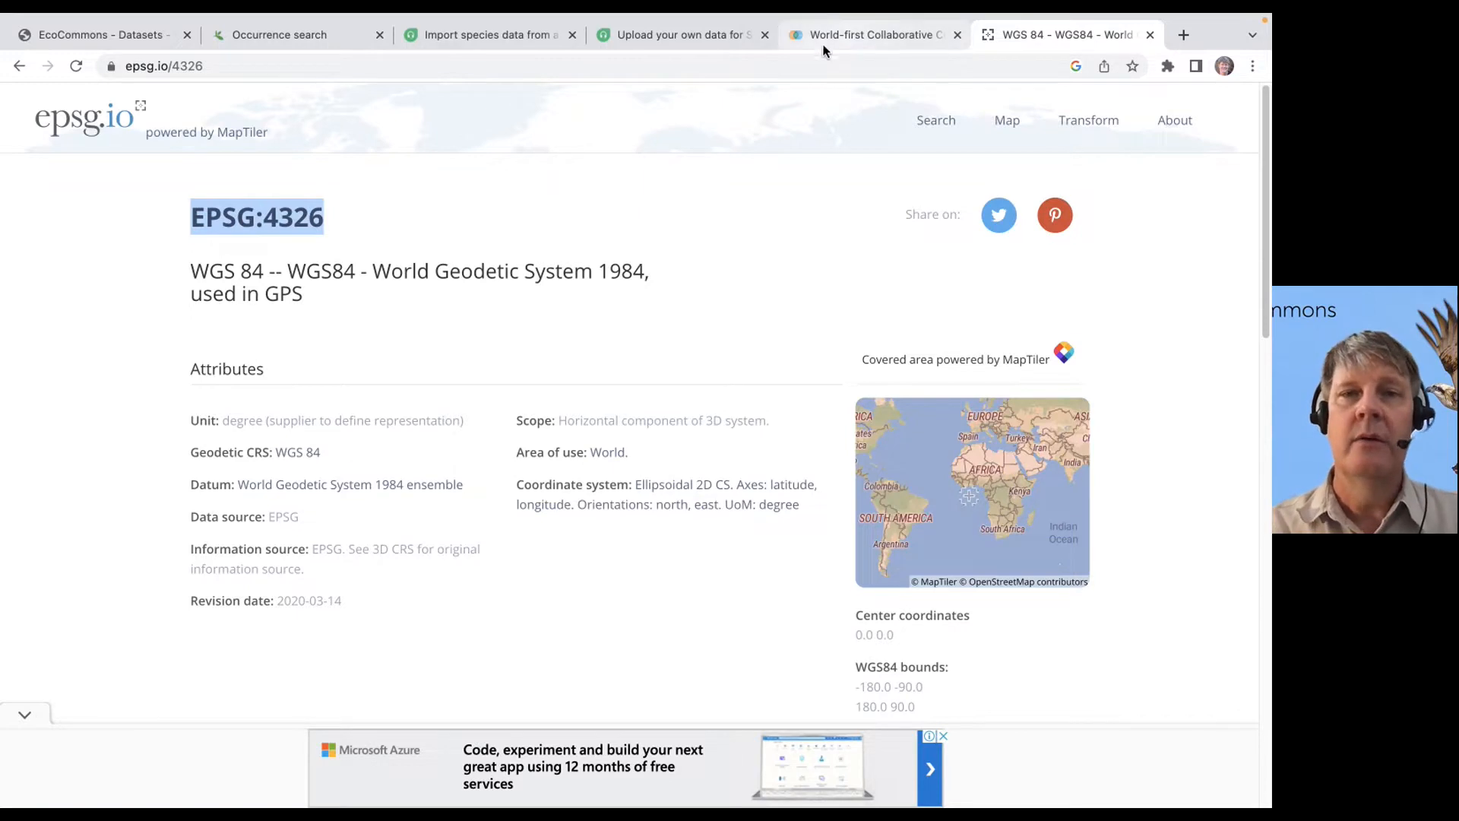
{"action": "left_click", "coordinate": [99, 34]}
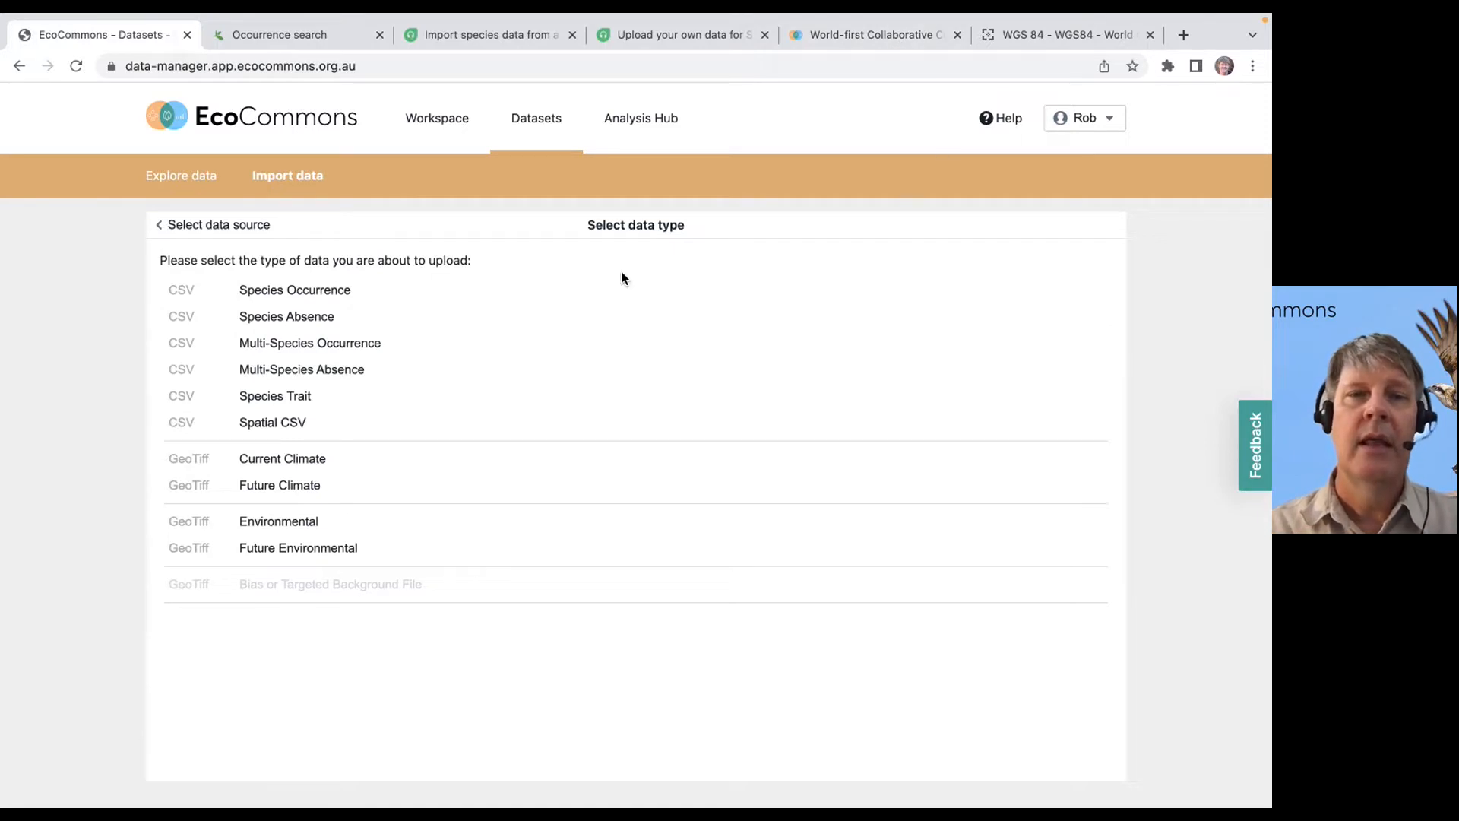
Find the support article on importing species data from a third-party through the support home page and skim its instructions.
{"action": "left_click", "coordinate": [499, 35]}
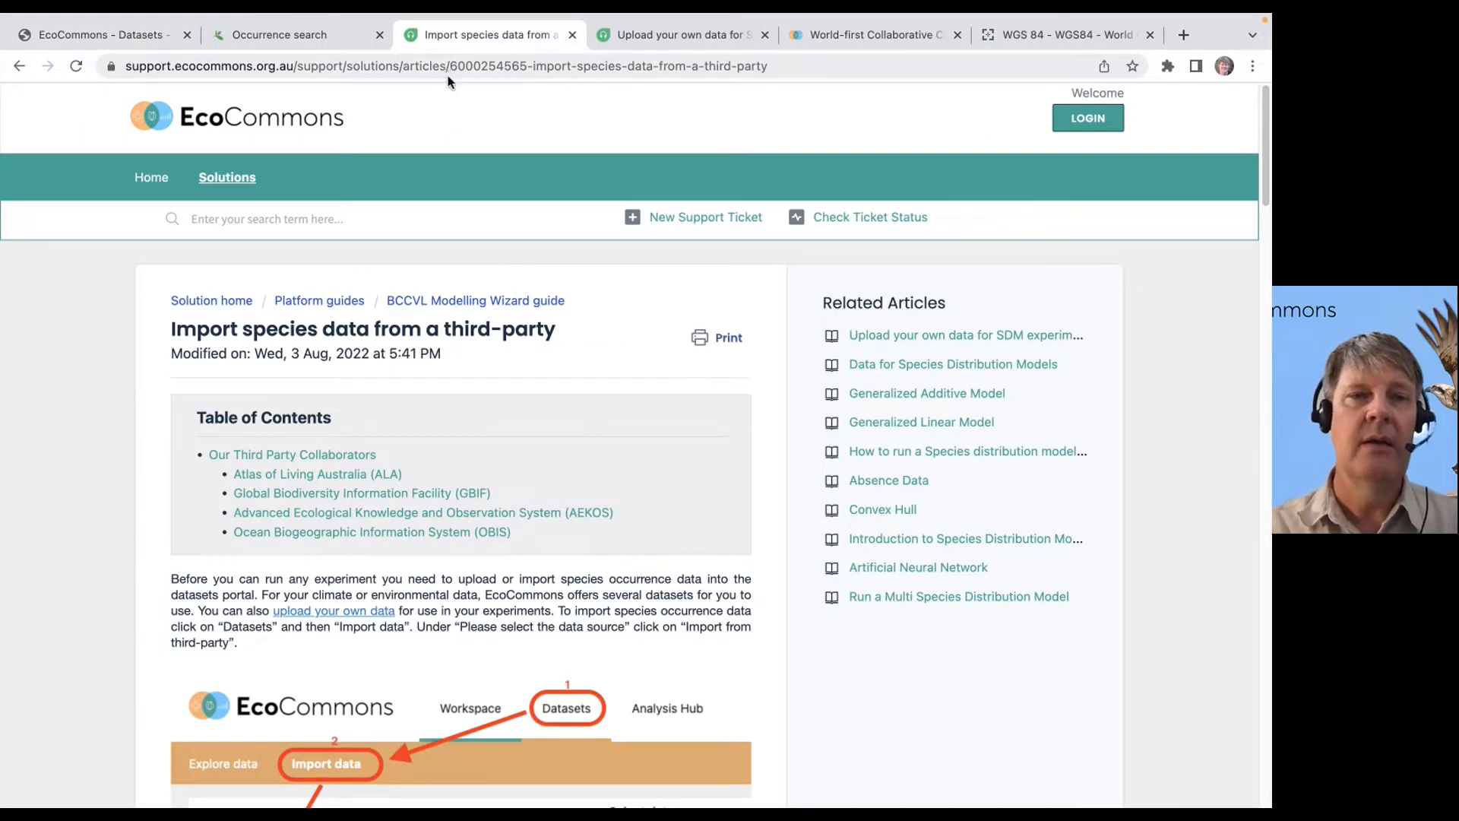
{"action": "left_click", "coordinate": [156, 179]}
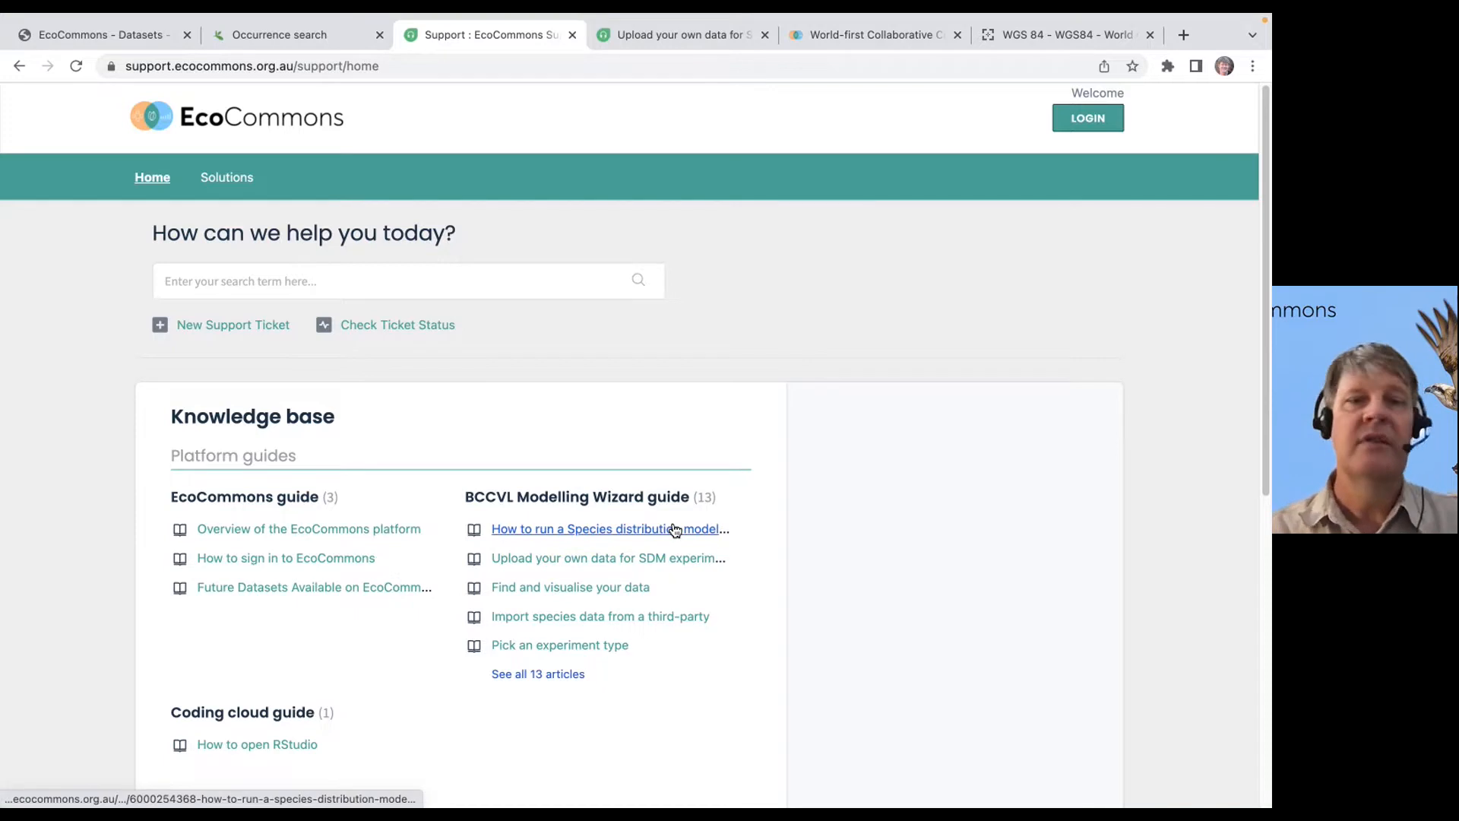
{"action": "left_click", "coordinate": [629, 625]}
{"action": "scroll", "coordinate": [482, 553], "scroll_direction": "down", "scroll_amount": 7}
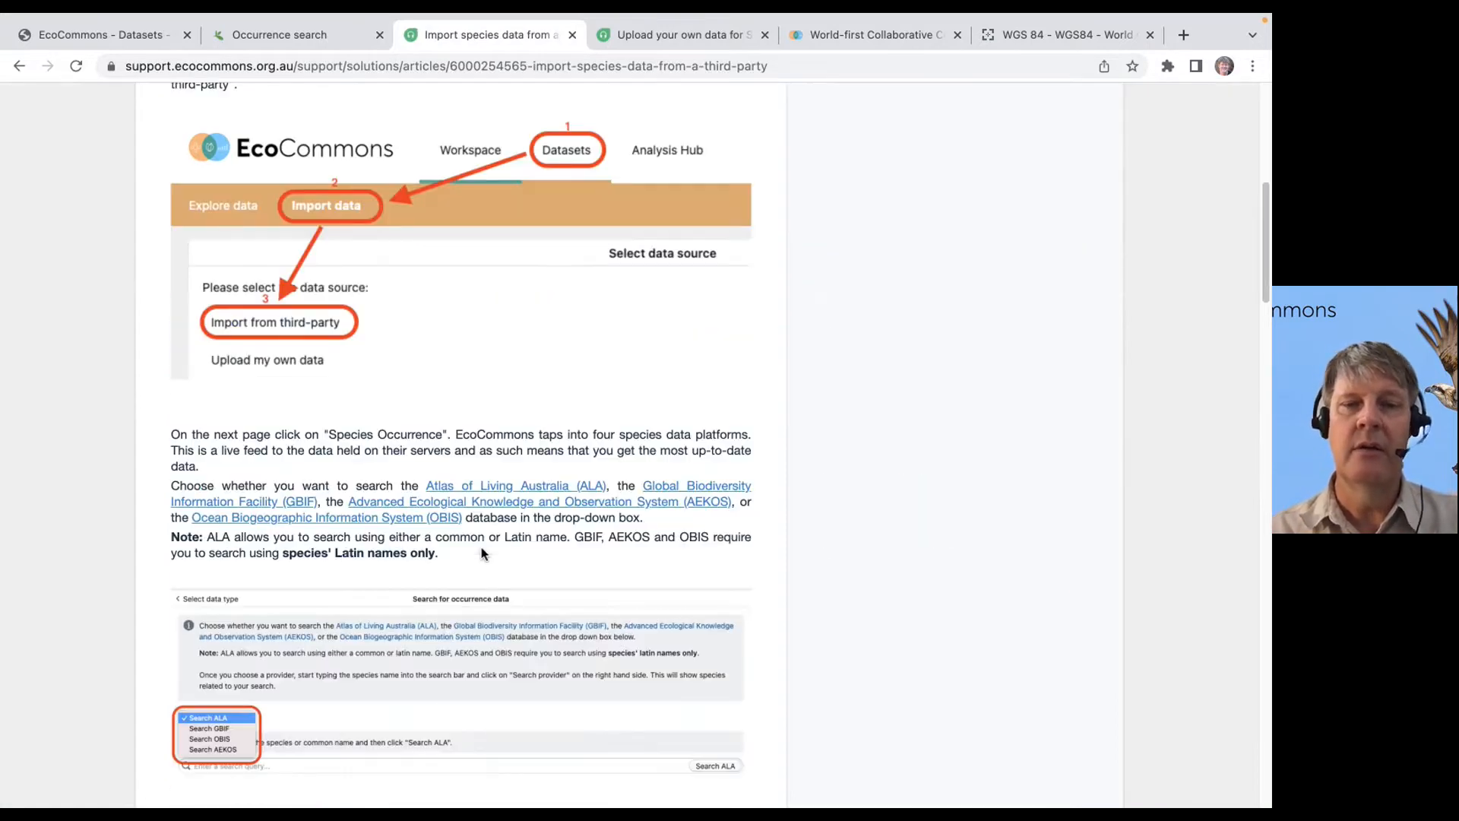
{"action": "scroll", "coordinate": [318, 502], "scroll_direction": "down", "scroll_amount": 10}
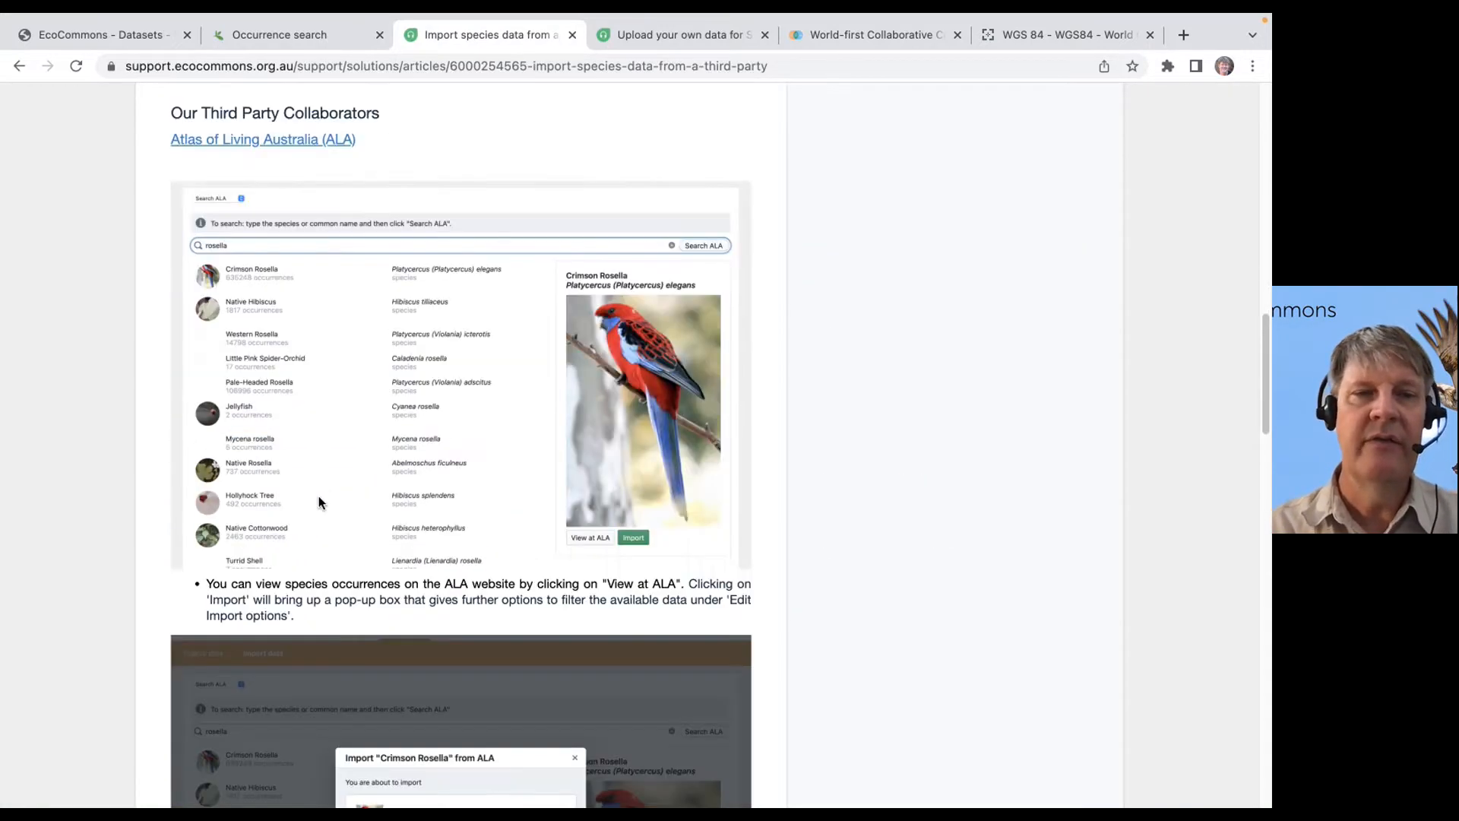
{"action": "scroll", "coordinate": [318, 502], "scroll_direction": "up", "scroll_amount": 15}
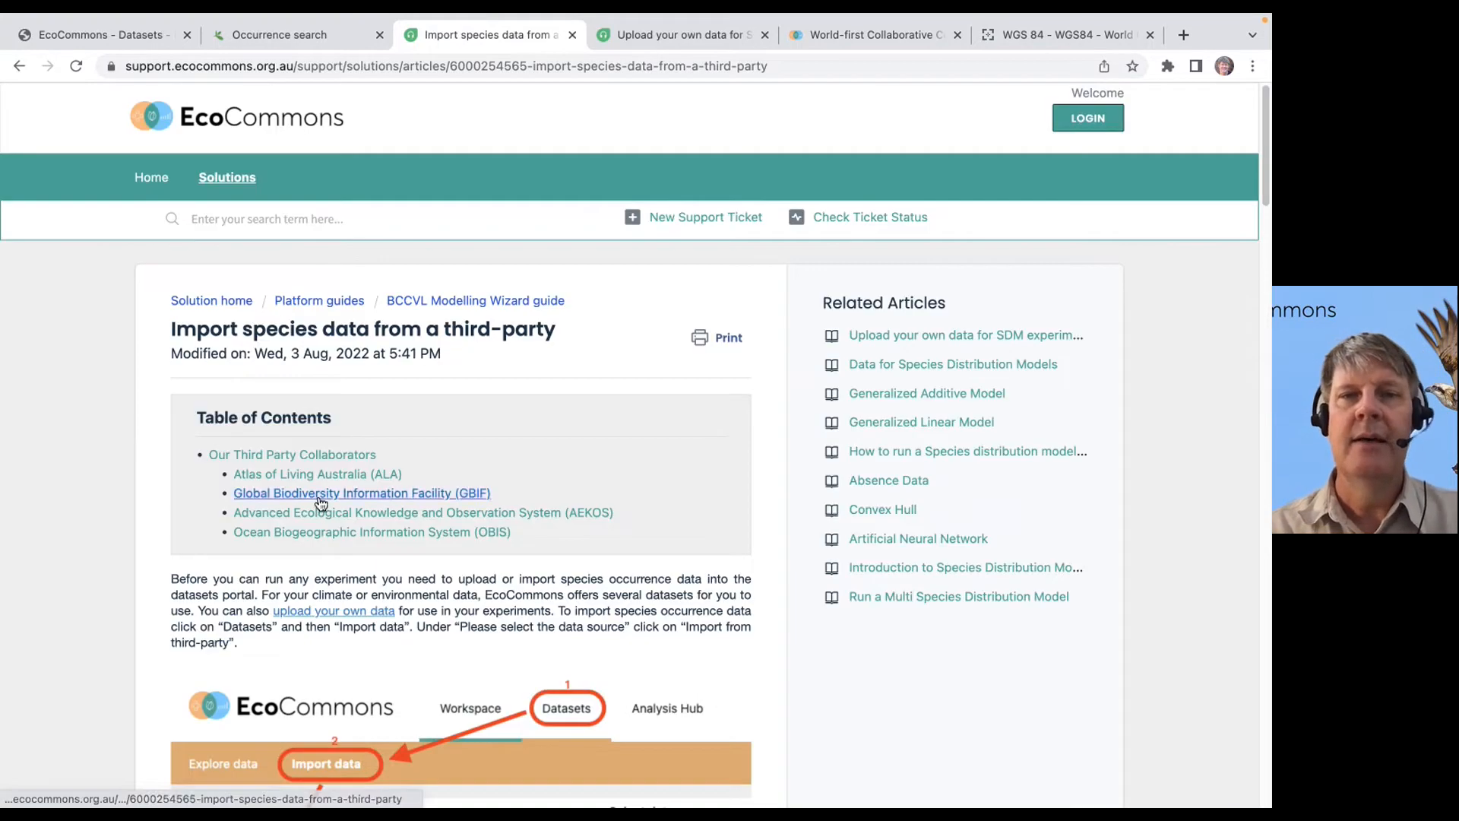
Read the support article on uploading your own data for SDM experiments, including CSV and GeoTIFF requirements, and open the EcoCommons public homepage.
{"action": "left_click", "coordinate": [626, 33]}
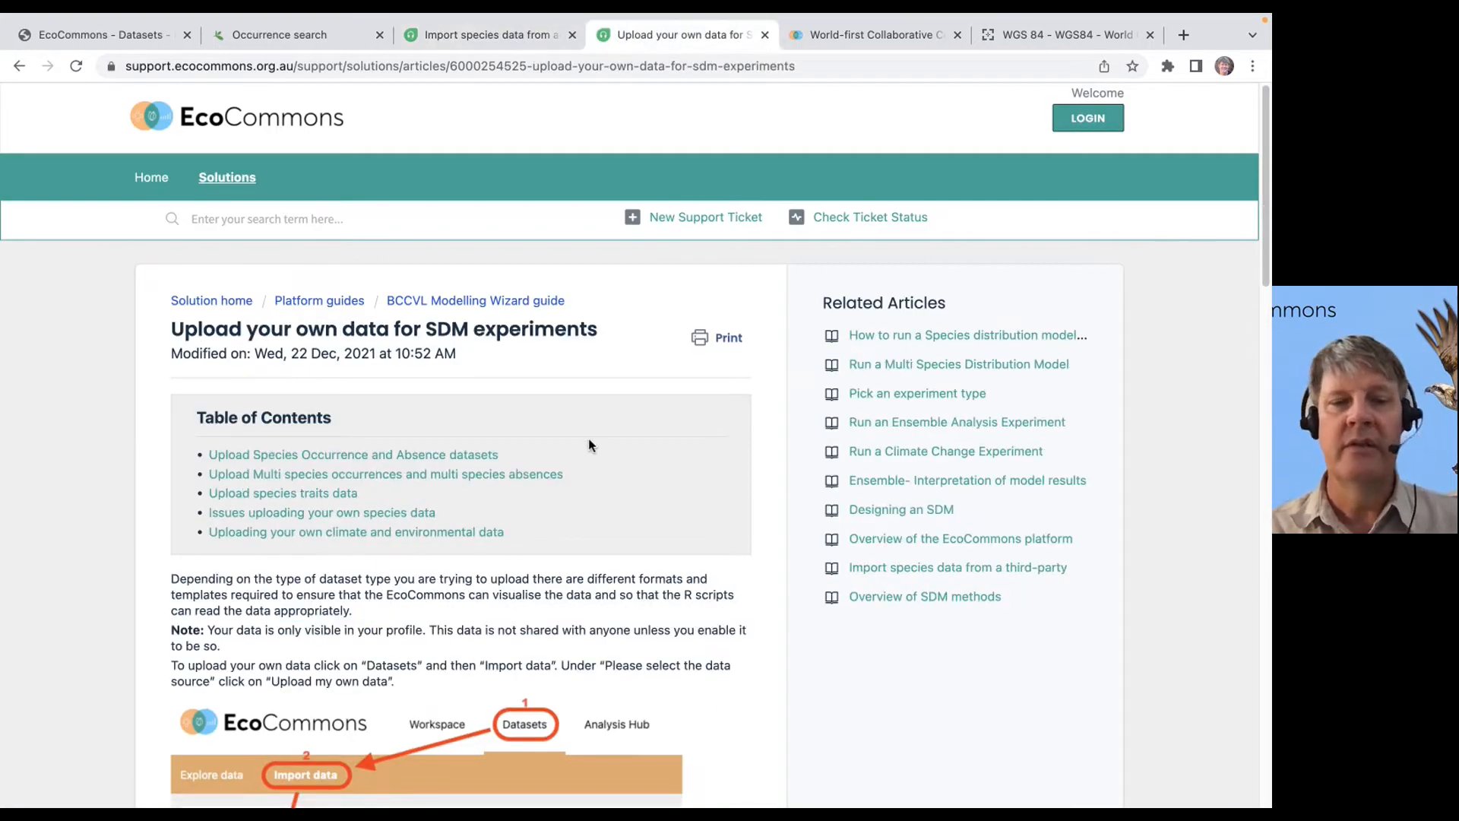
{"action": "scroll", "coordinate": [502, 483], "scroll_direction": "down", "scroll_amount": 4}
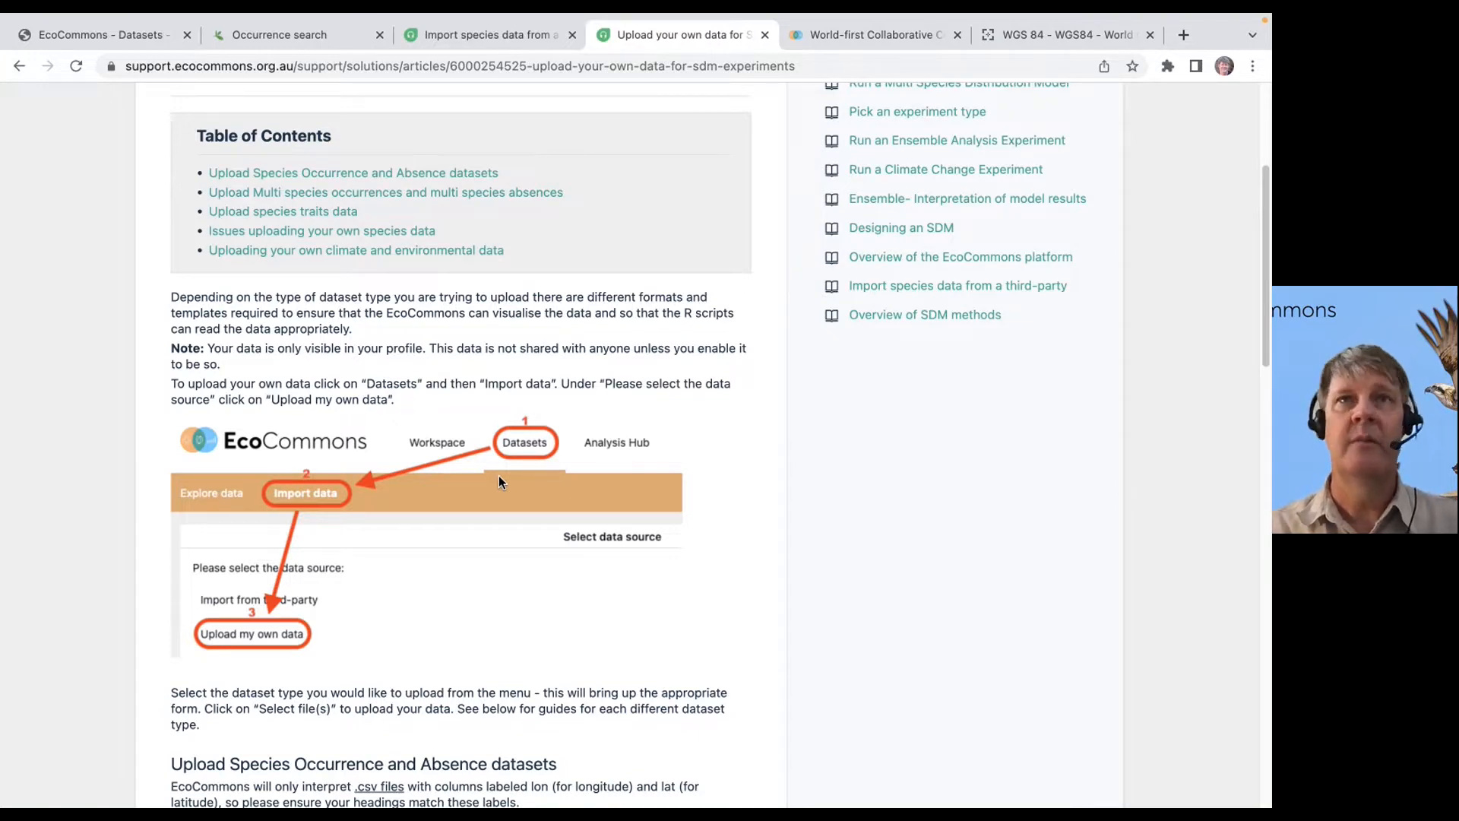
{"action": "scroll", "coordinate": [500, 479], "scroll_direction": "down", "scroll_amount": 6}
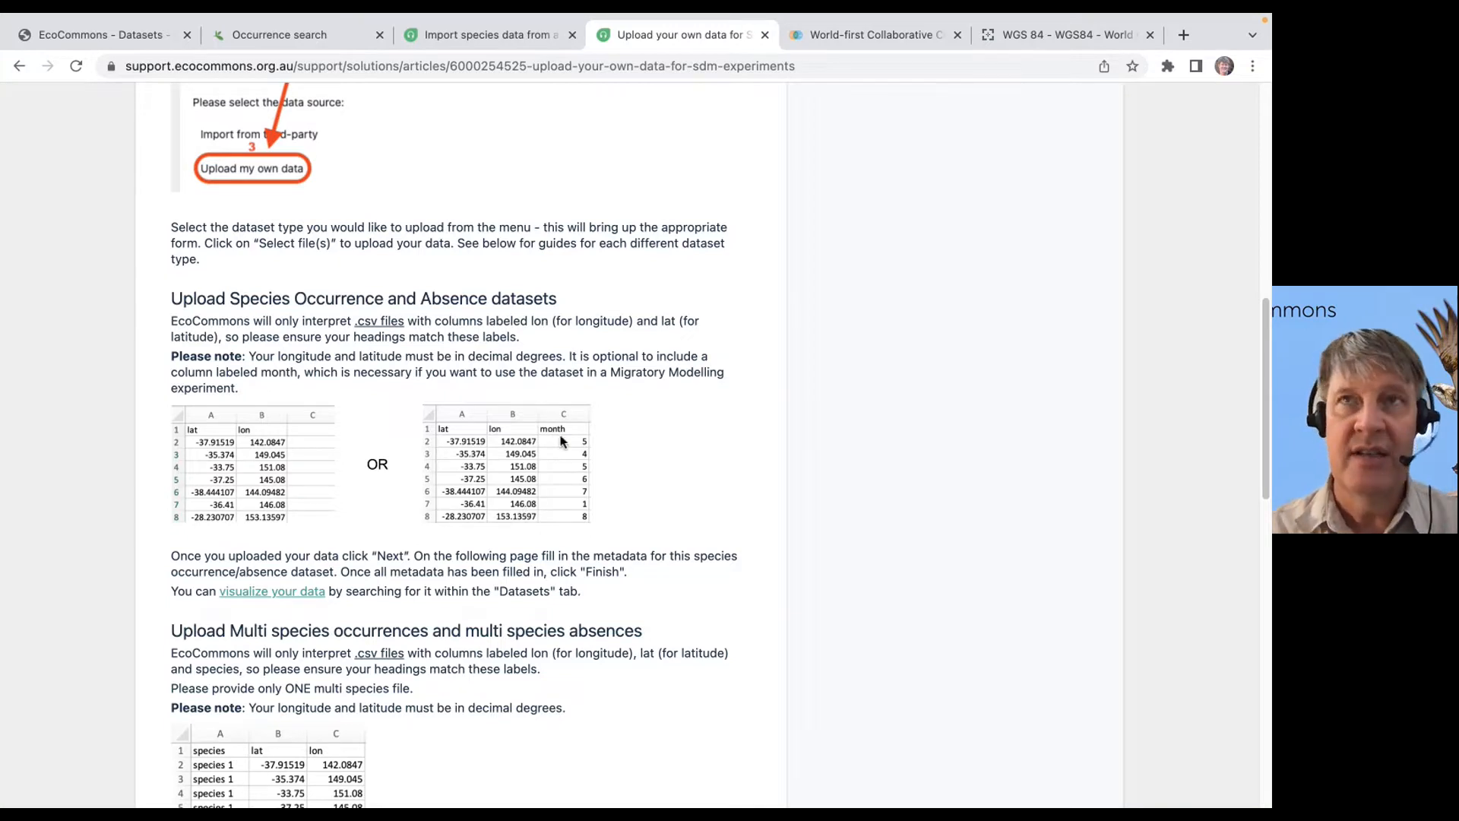
{"action": "scroll", "coordinate": [445, 499], "scroll_direction": "down", "scroll_amount": 5}
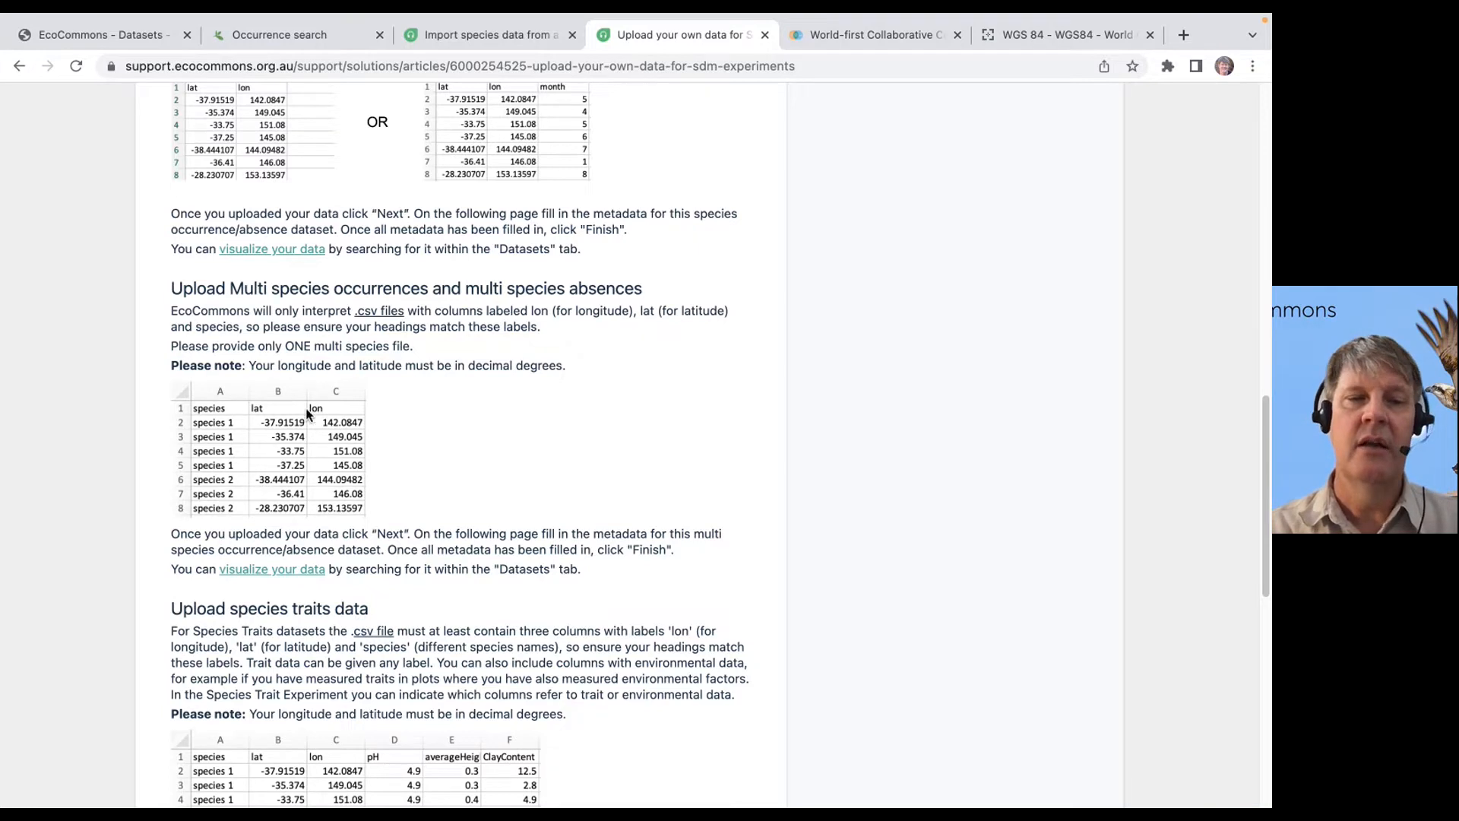
{"action": "scroll", "coordinate": [283, 495], "scroll_direction": "down", "scroll_amount": 5}
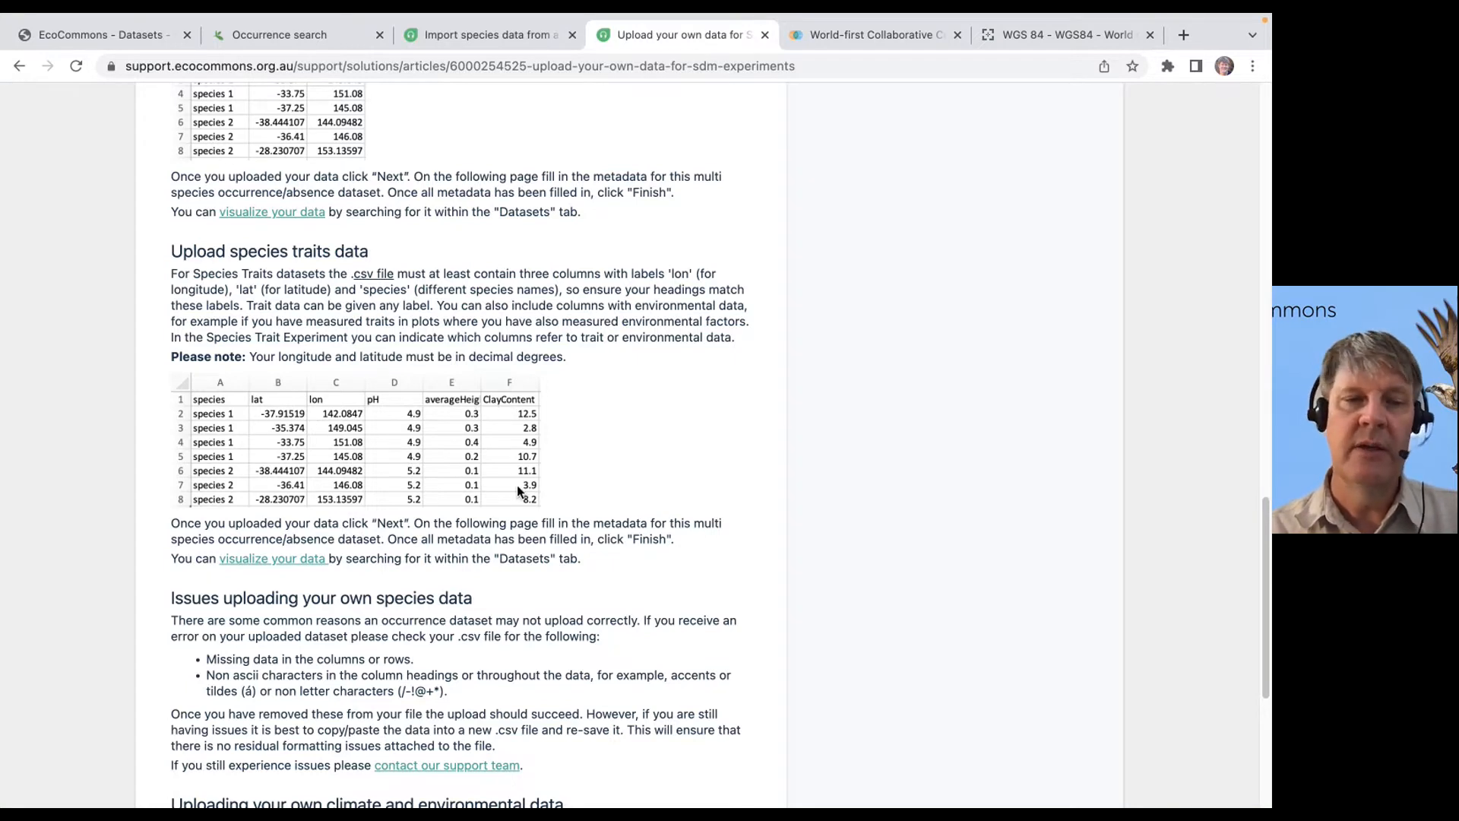
{"action": "scroll", "coordinate": [533, 524], "scroll_direction": "down", "scroll_amount": 3}
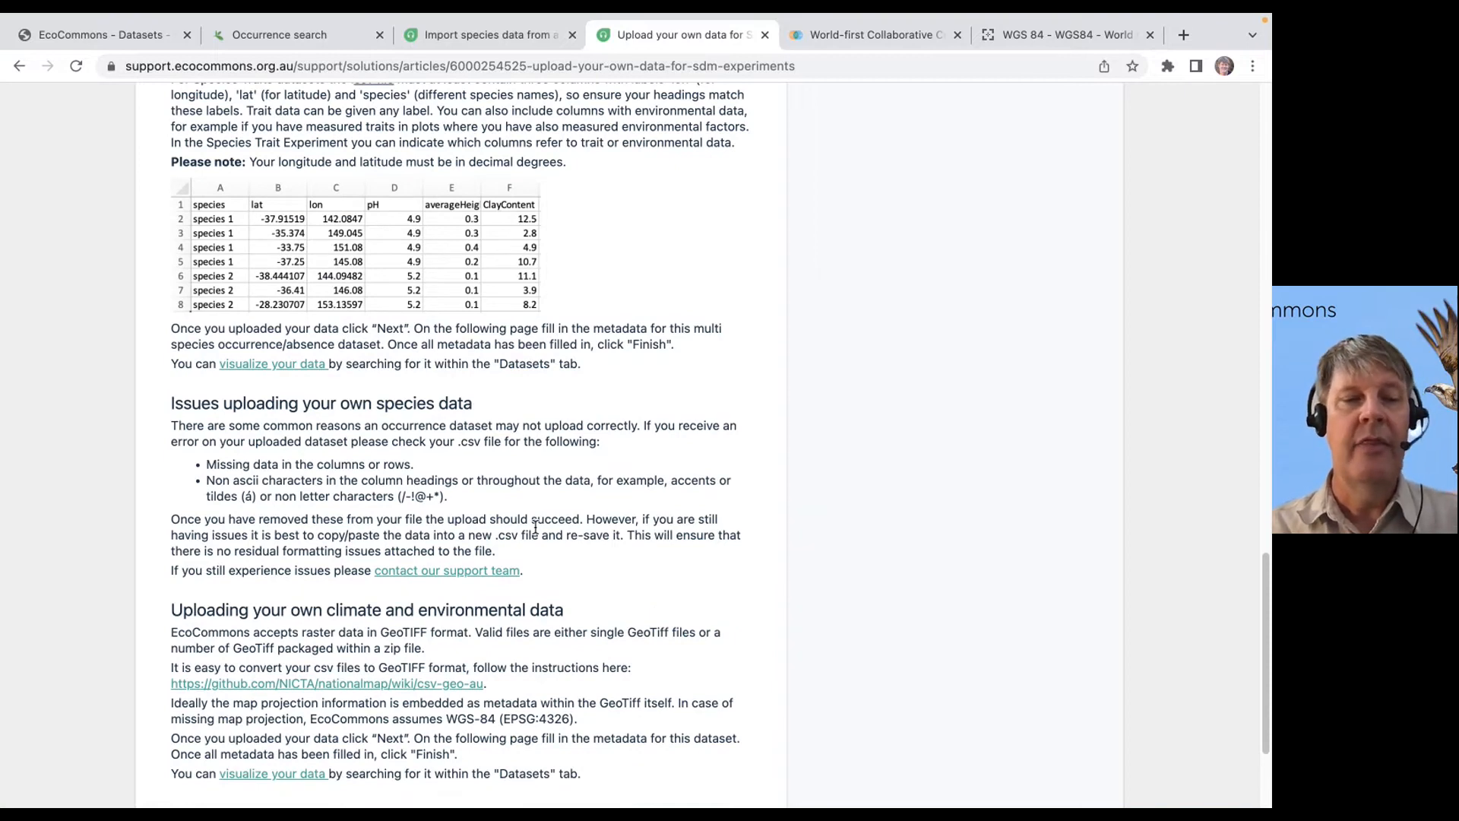
{"action": "scroll", "coordinate": [535, 526], "scroll_direction": "down", "scroll_amount": 3}
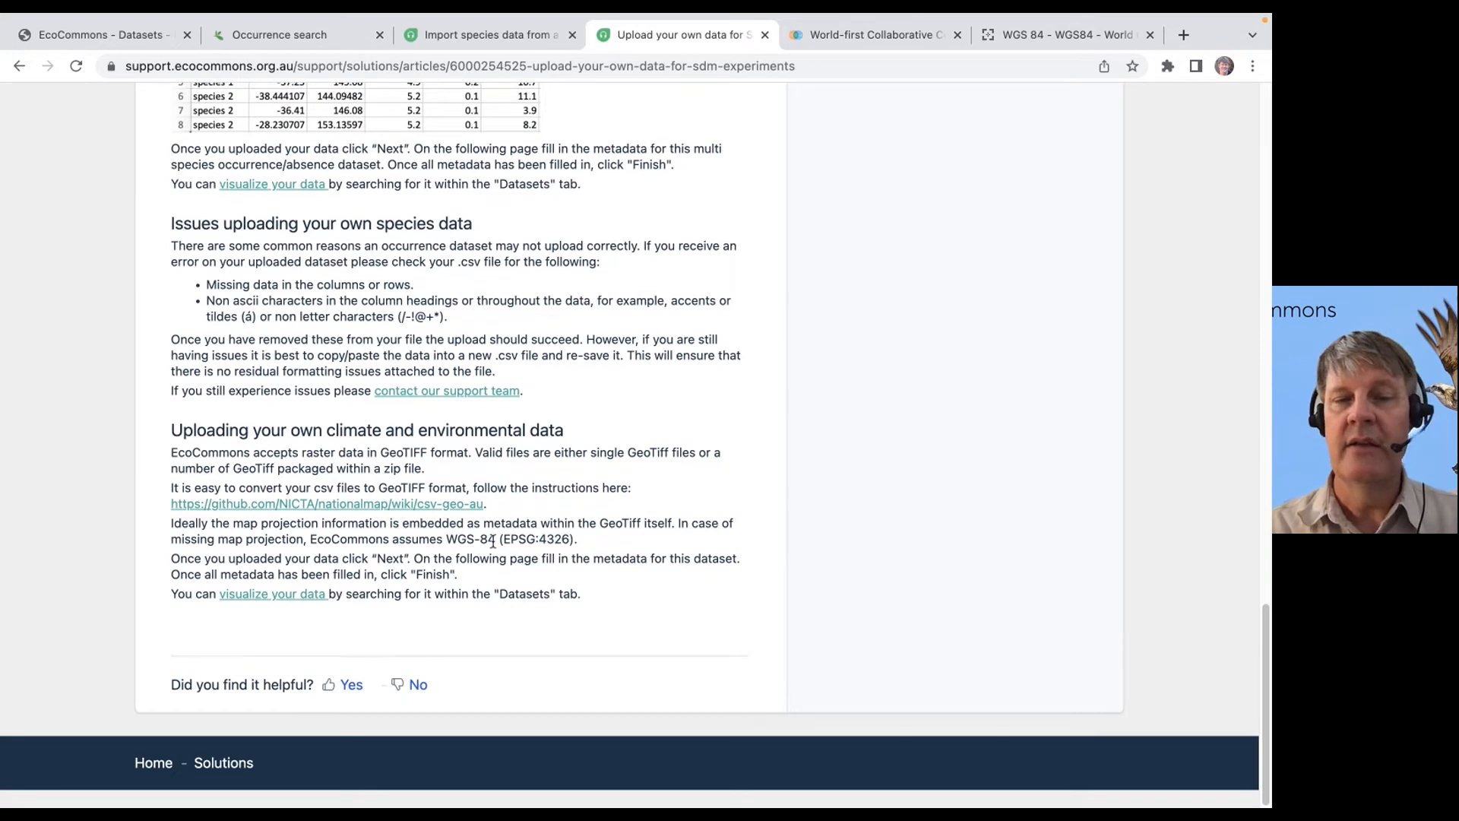
{"action": "scroll", "coordinate": [492, 542], "scroll_direction": "up", "scroll_amount": 20}
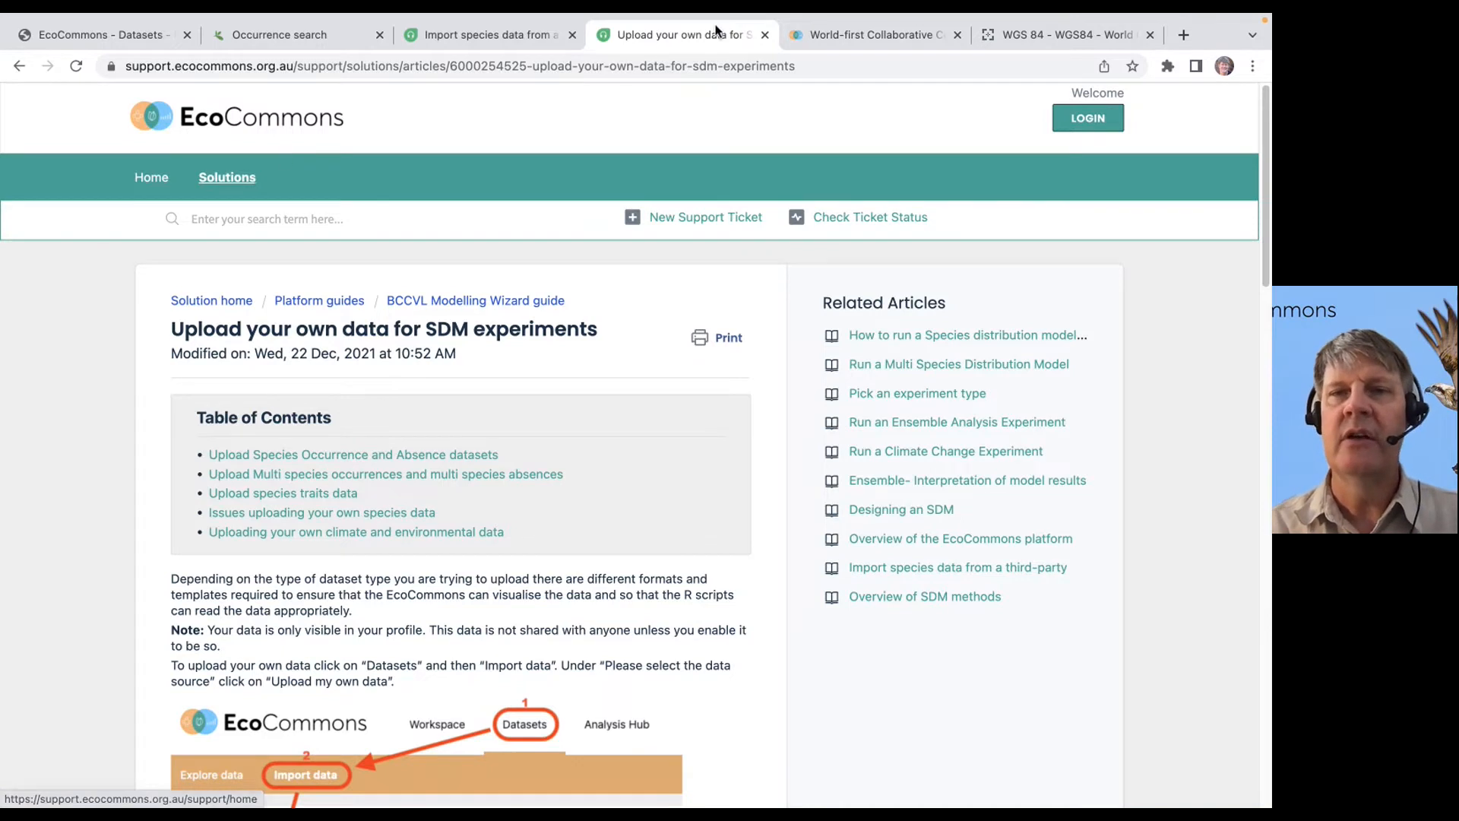
{"action": "left_click", "coordinate": [851, 38]}
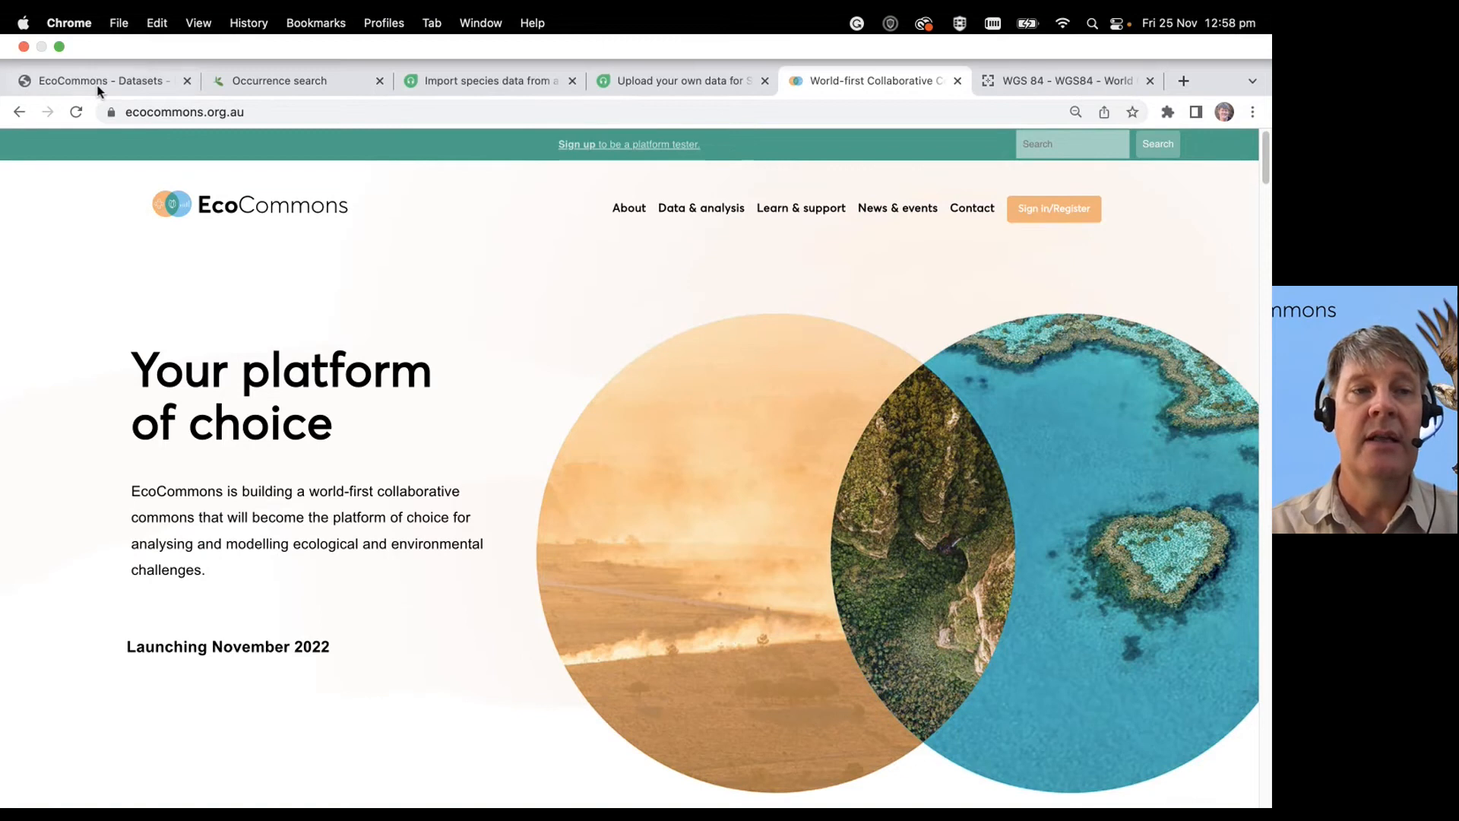
Switch to the EcoCommons data import page, examine the user feedback form and its comment field, and close it without submitting.
{"action": "left_click", "coordinate": [97, 85]}
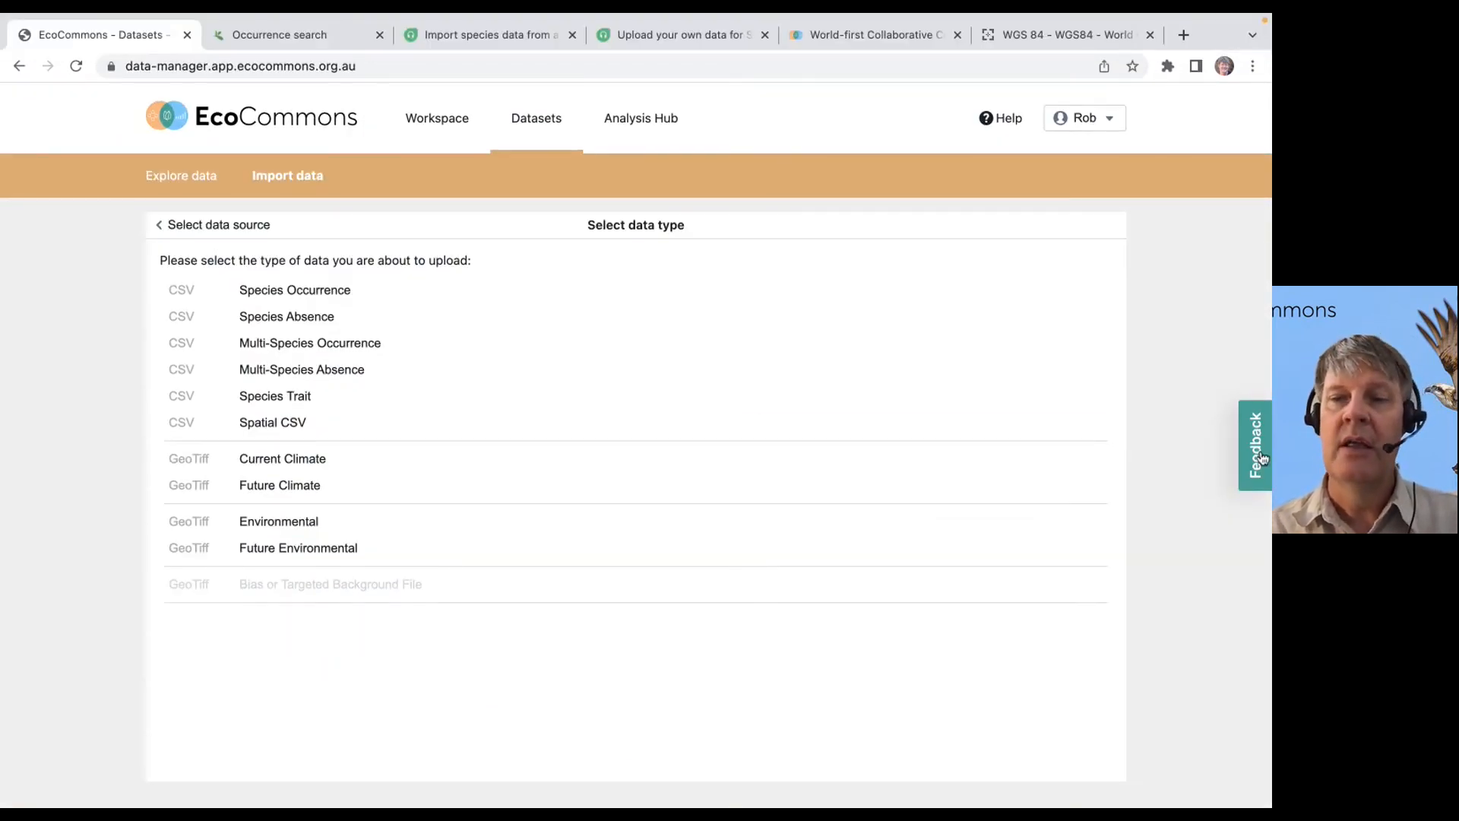
{"action": "left_click", "coordinate": [1262, 453]}
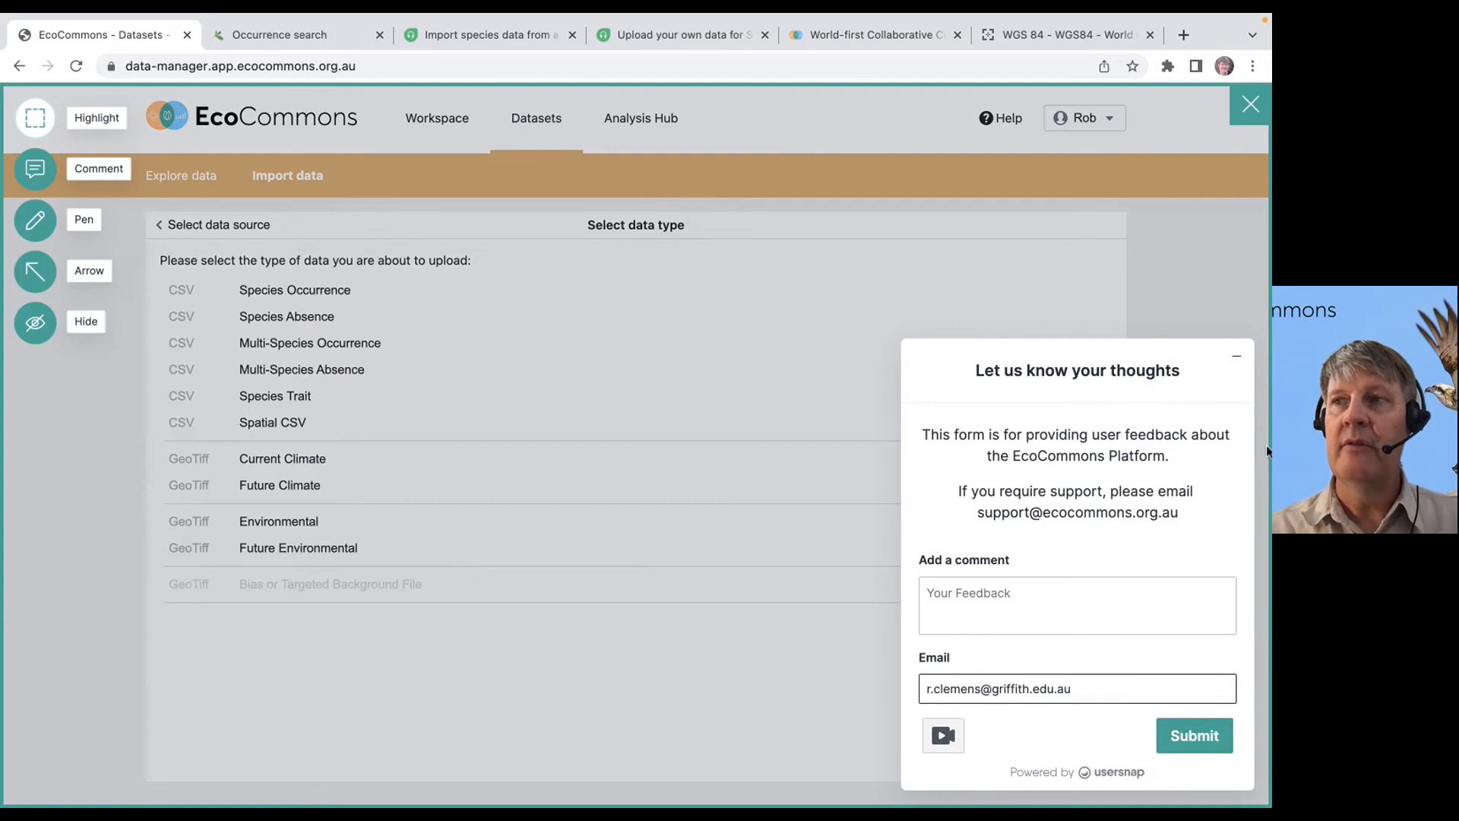
{"action": "left_click", "coordinate": [1033, 604]}
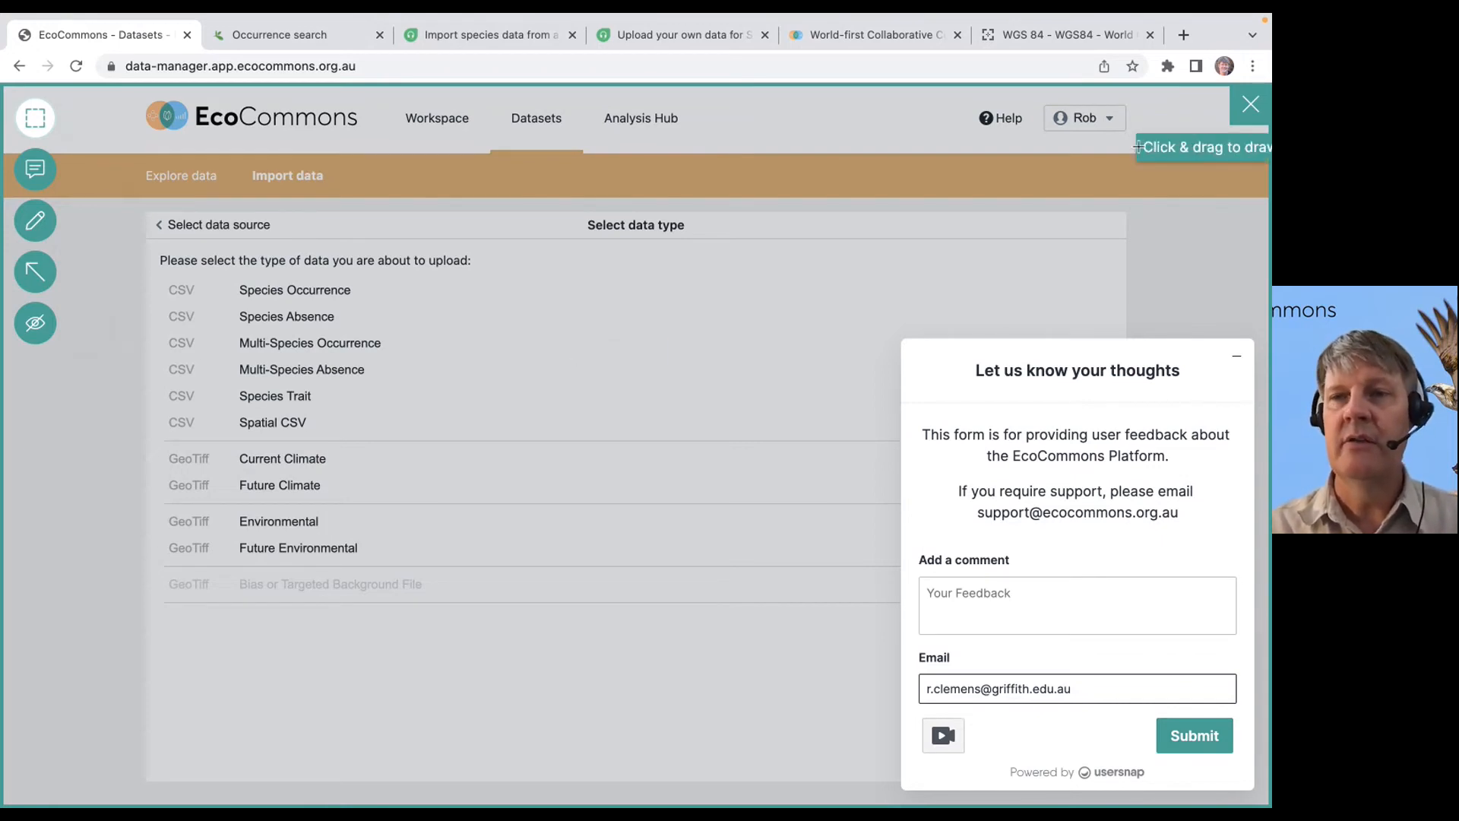
{"action": "left_click", "coordinate": [1252, 116]}
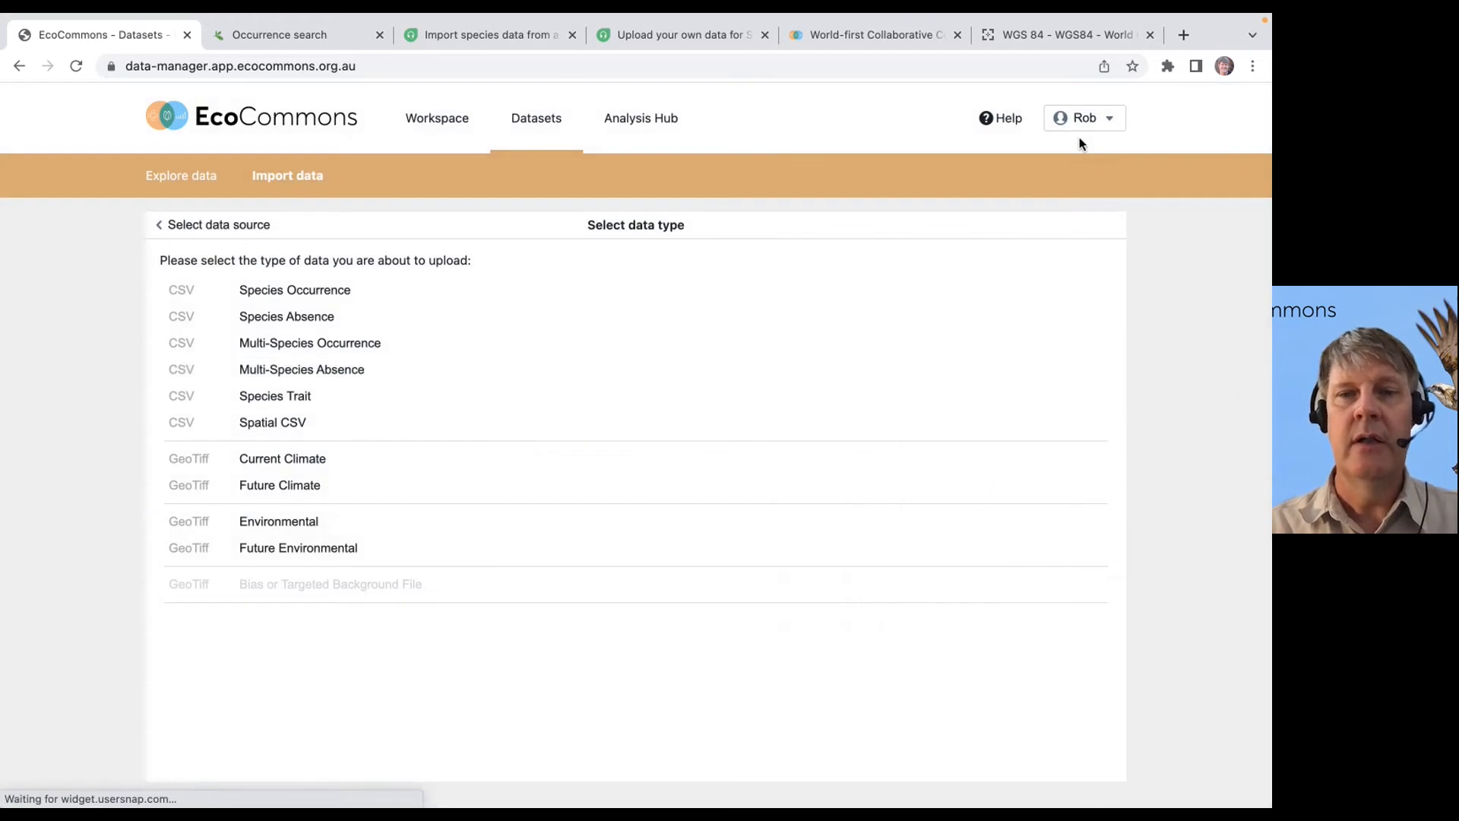
Return to the EcoCommons public homepage and show the resources listed under Learn & support.
{"action": "left_click", "coordinate": [849, 37]}
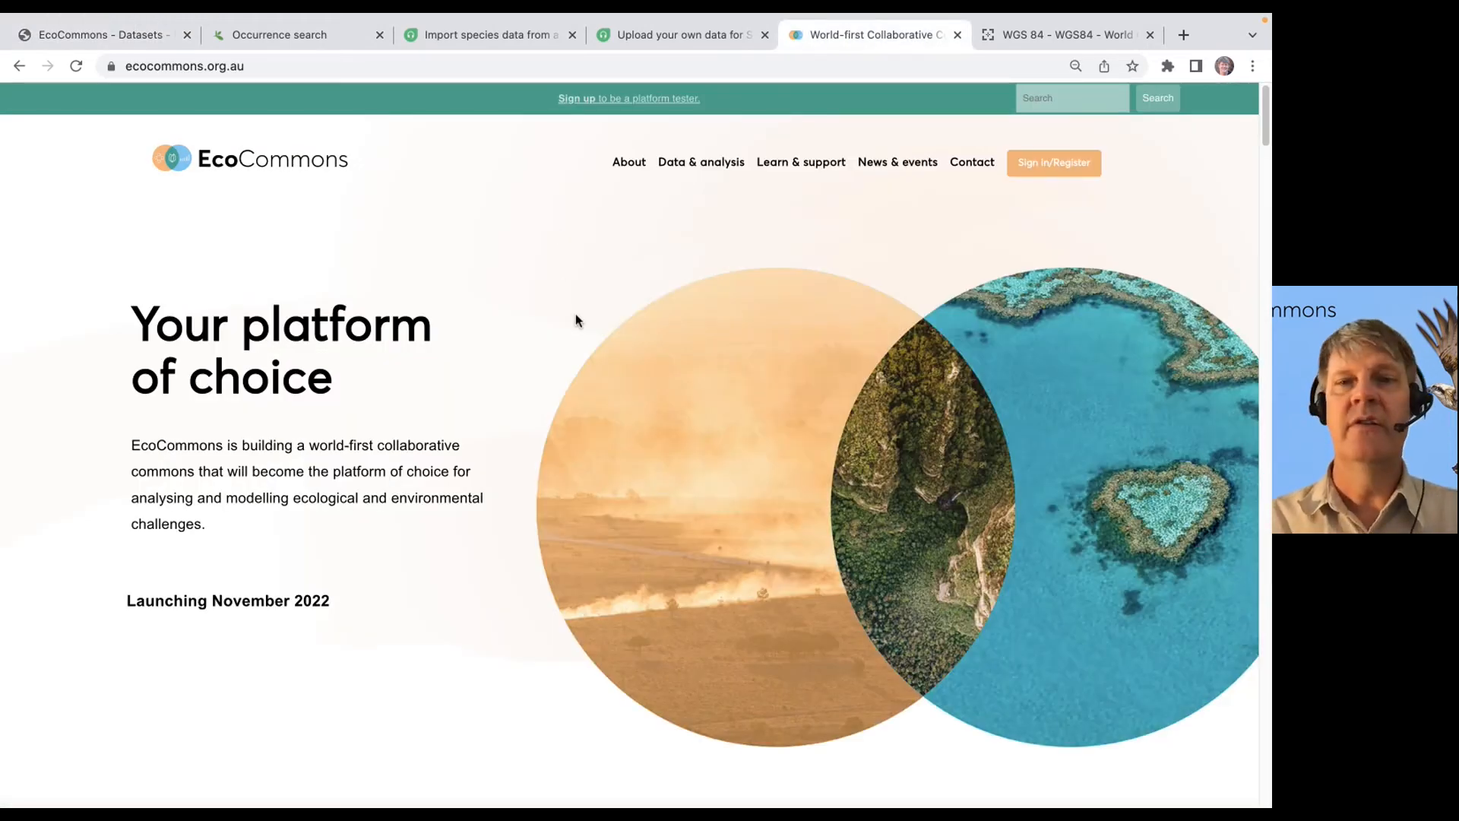
{"action": "mouse_move", "coordinate": [803, 164]}
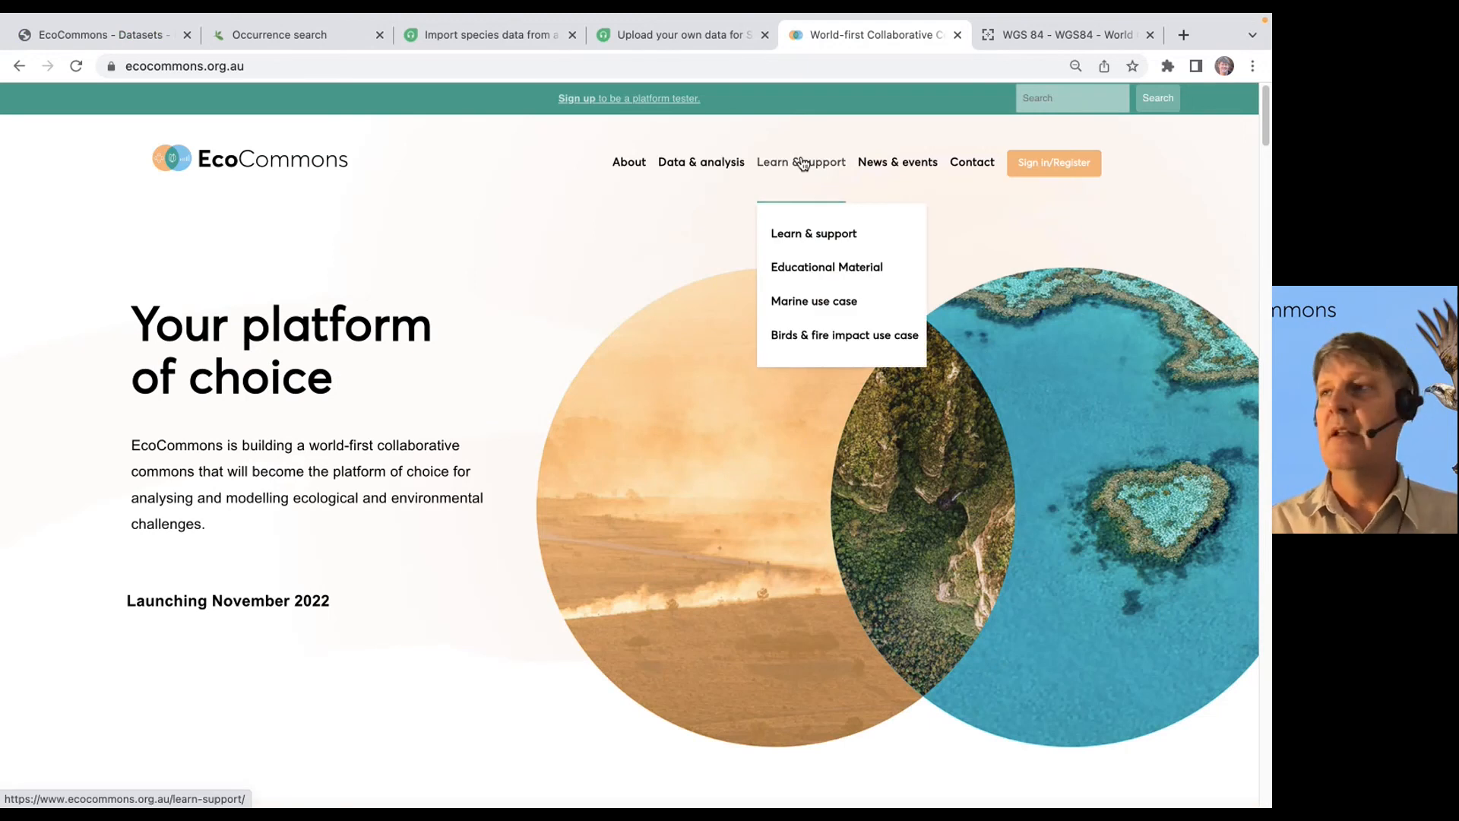